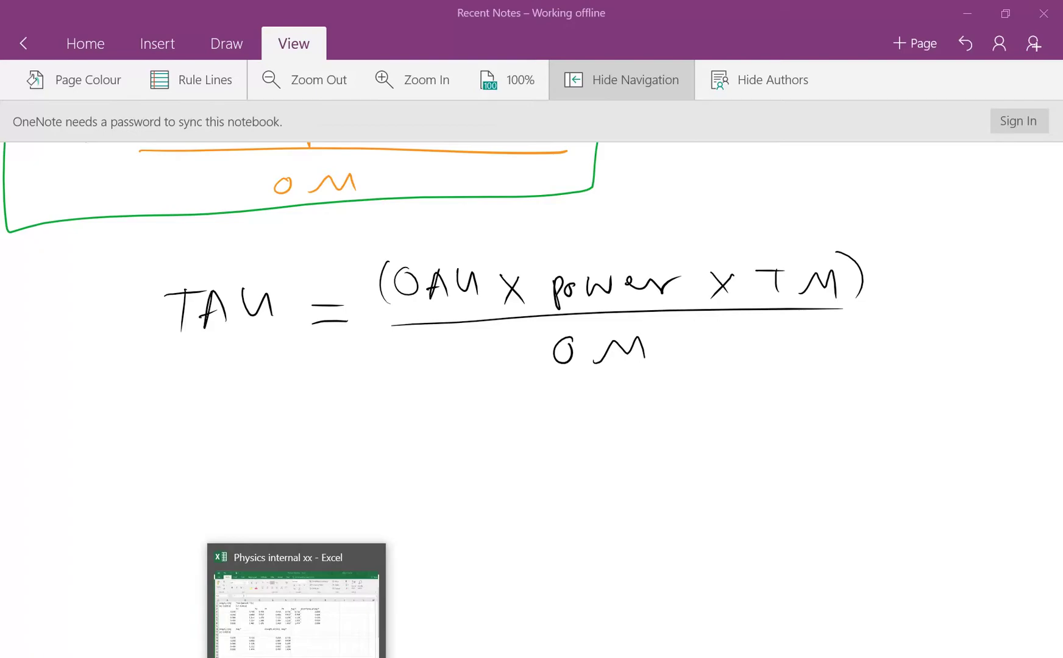
Switch to the Physics internal xx workbook in Excel and enter "Uncertainty of" in cell F10.
{"action": "left_click", "coordinate": [297, 657]}
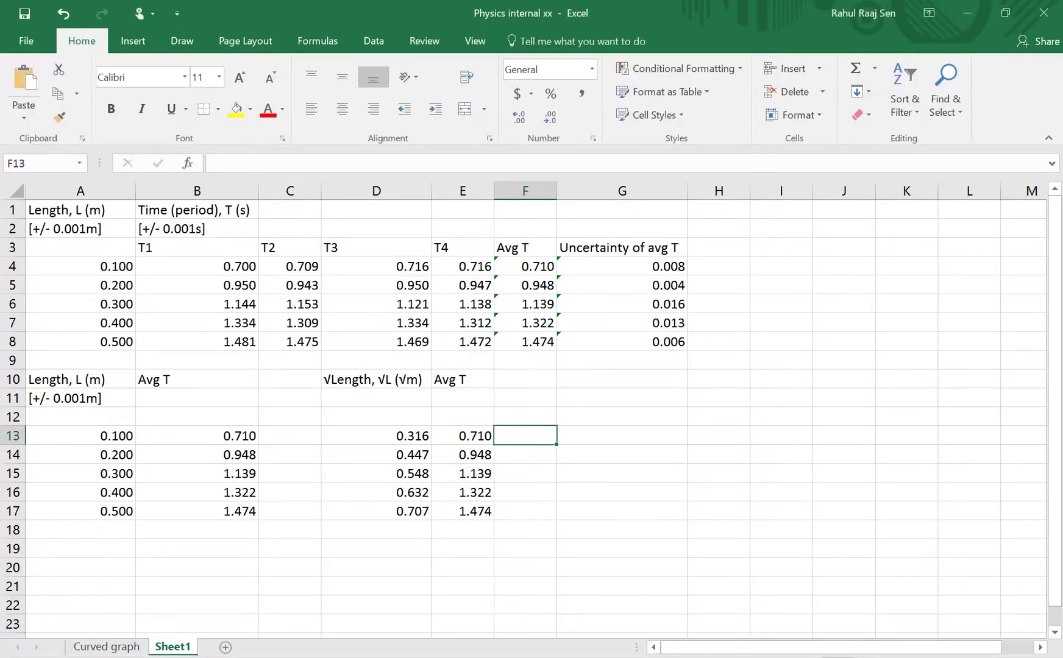
{"action": "left_click", "coordinate": [524, 381]}
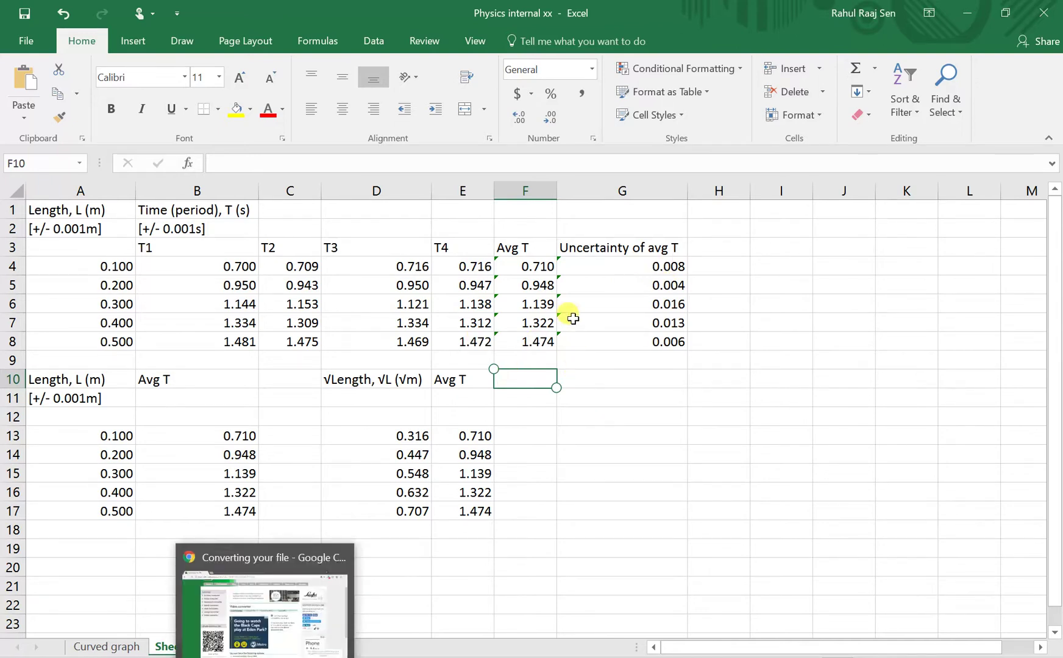
{"action": "type", "text": "Uncertainty of"}
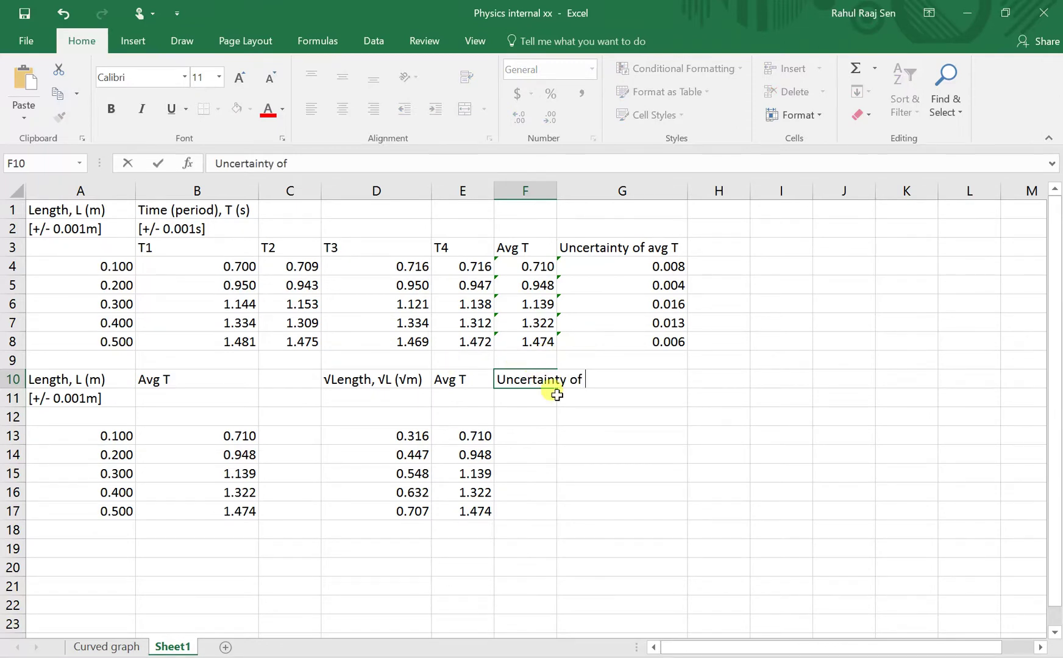
Complete the F10 heading as "Uncertainty of √Length" by copying √Length from D10, and widen column F to fit it.
{"action": "left_click", "coordinate": [358, 380]}
{"action": "left_click_drag", "start_coordinate": [368, 381], "coordinate": [290, 371]}
{"action": "key", "text": "ctrl+c"}
{"action": "left_click", "coordinate": [609, 377]}
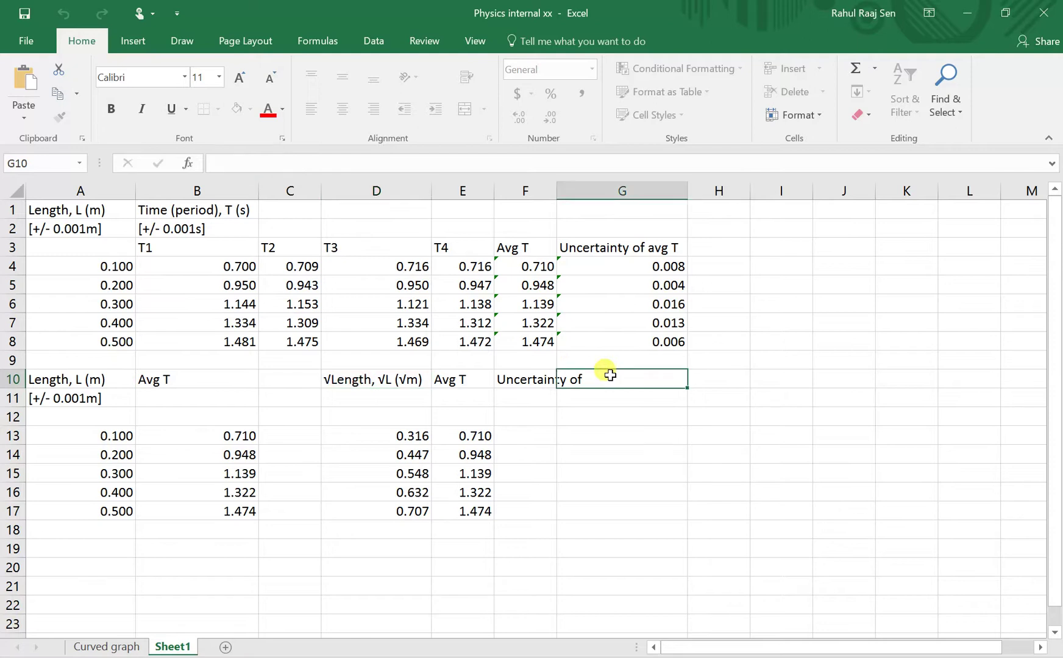
{"action": "left_click", "coordinate": [527, 379]}
{"action": "double_click", "coordinate": [529, 380]}
{"action": "left_click", "coordinate": [382, 163]}
{"action": "key", "text": "ctrl+v"}
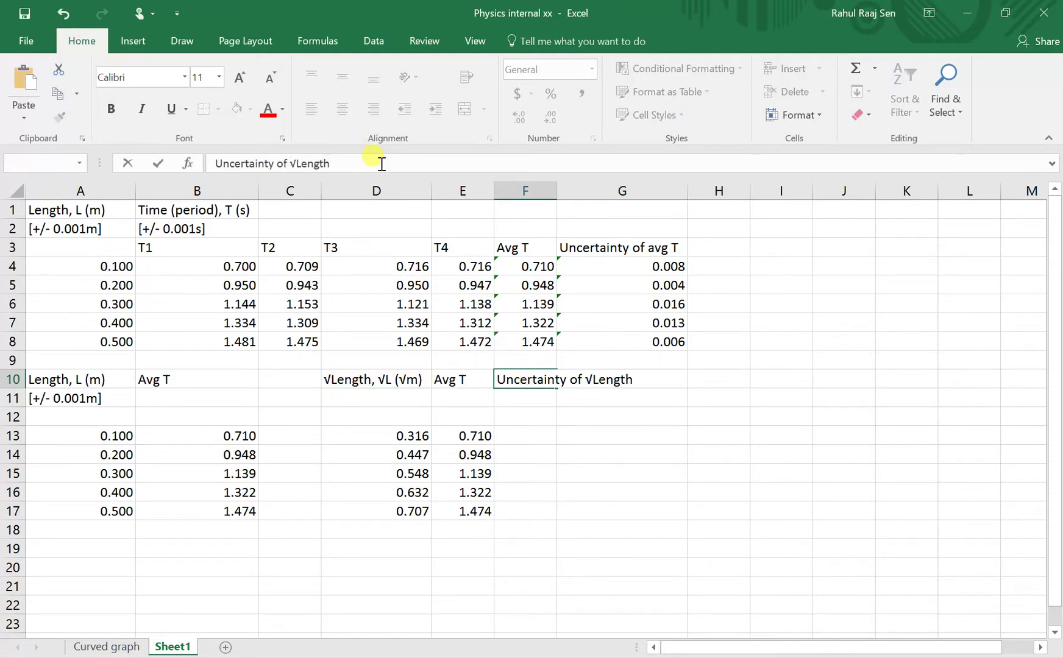
{"action": "left_click", "coordinate": [572, 398]}
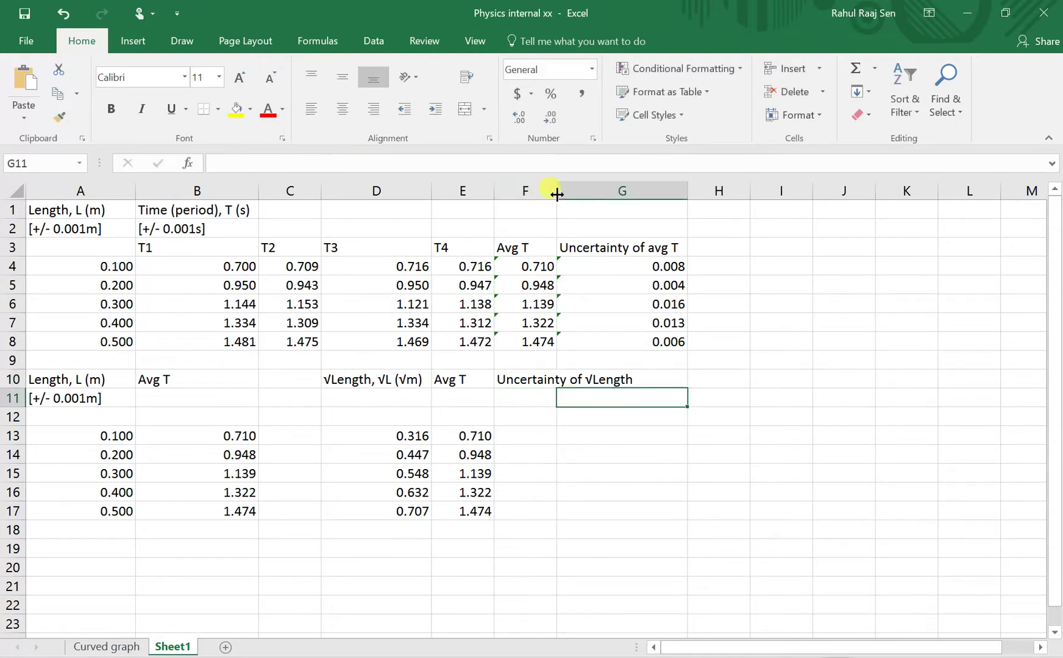
{"action": "left_click_drag", "start_coordinate": [555, 194], "coordinate": [638, 198]}
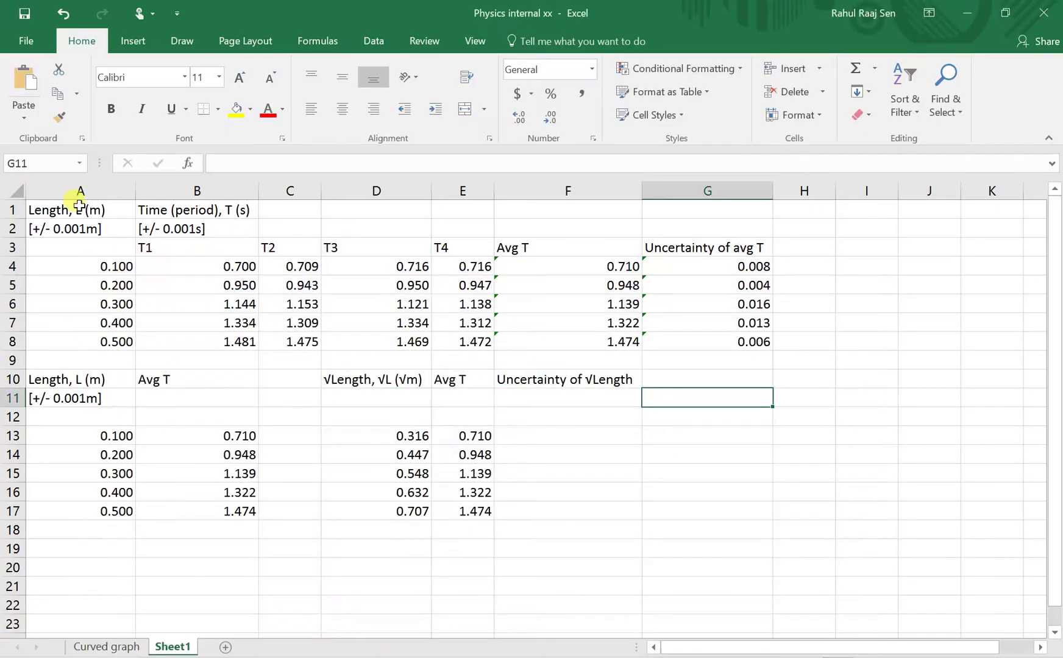
Examine the length uncertainty in A2, the power in the curved graph's equation, the √L formula in D13 and both length columns.
{"action": "left_click", "coordinate": [52, 229]}
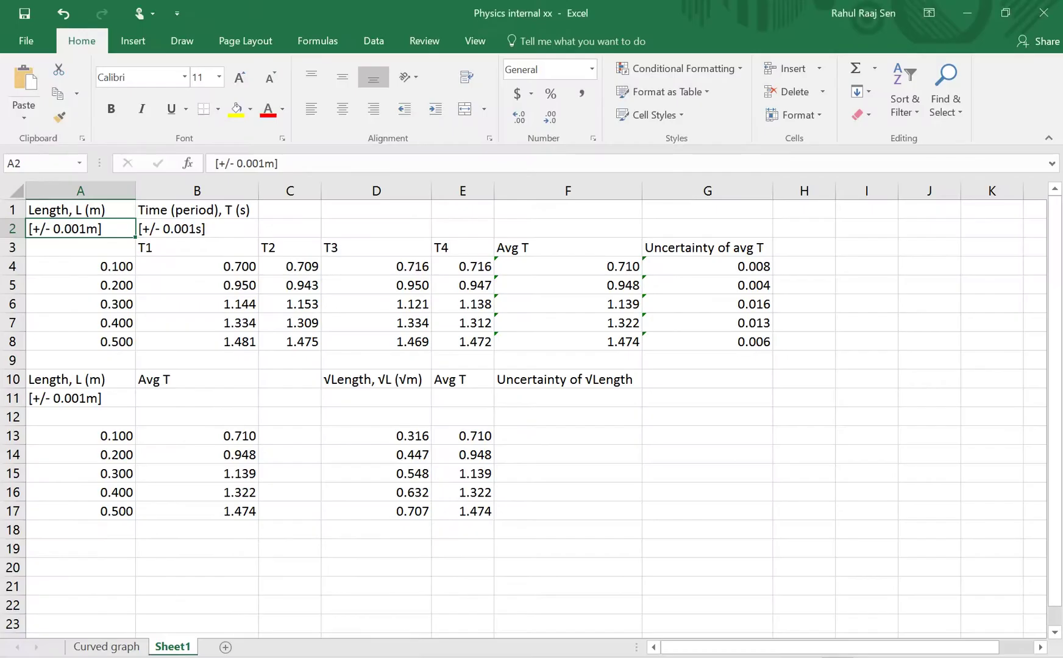
{"action": "left_click", "coordinate": [131, 646]}
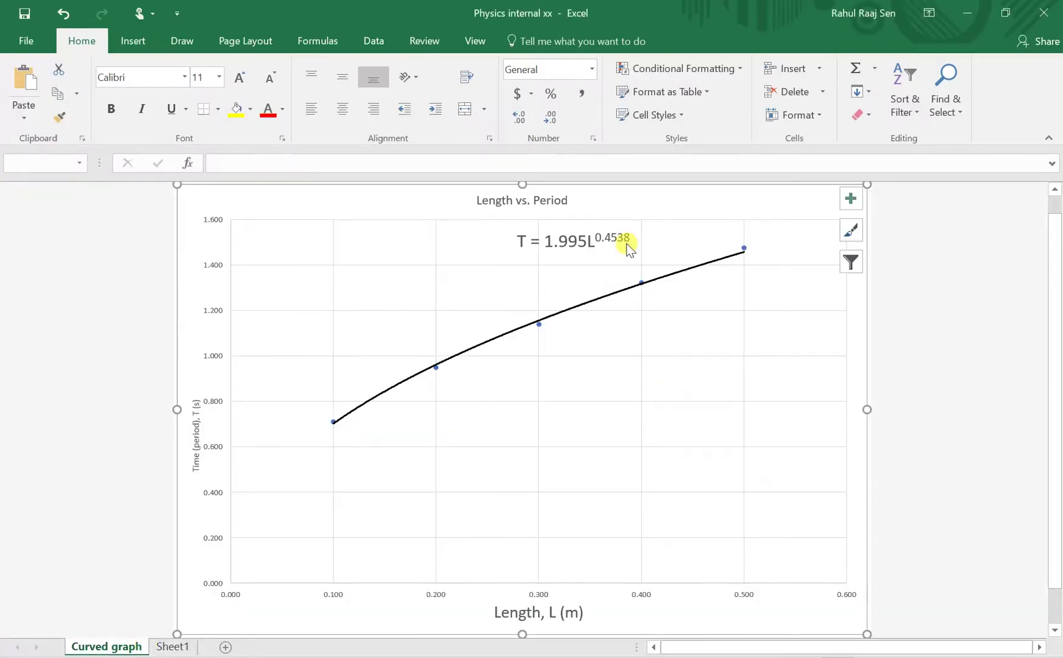
{"action": "left_click", "coordinate": [171, 647]}
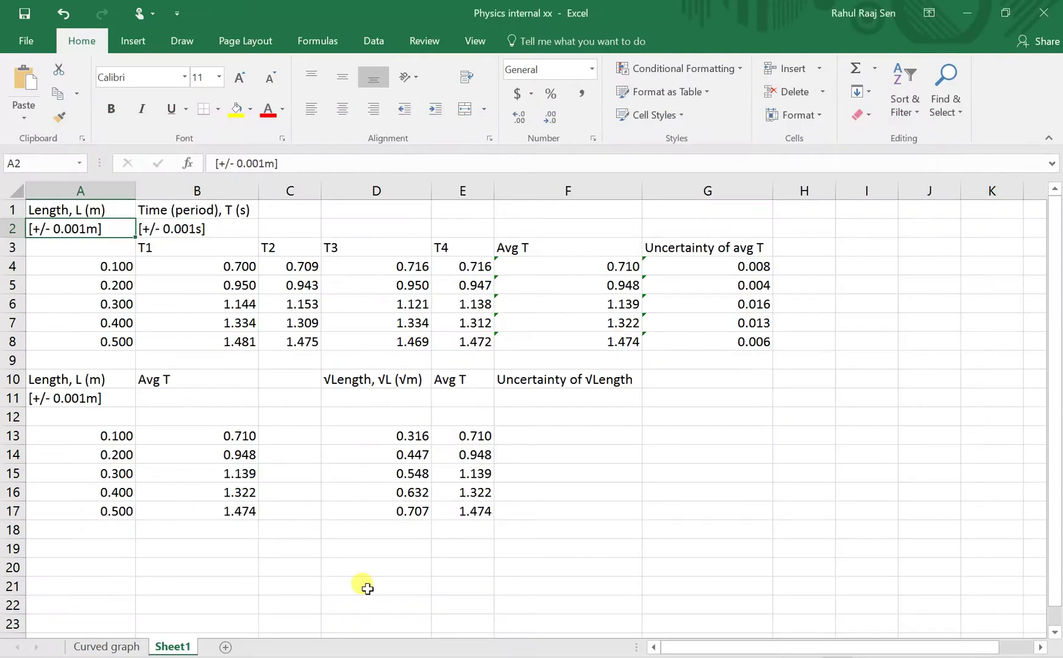
{"action": "left_click", "coordinate": [398, 434]}
{"action": "mouse_move", "coordinate": [400, 436]}
{"action": "left_mouse_down"}
{"action": "mouse_move", "coordinate": [399, 491]}
{"action": "mouse_move", "coordinate": [399, 437]}
{"action": "left_mouse_up"}
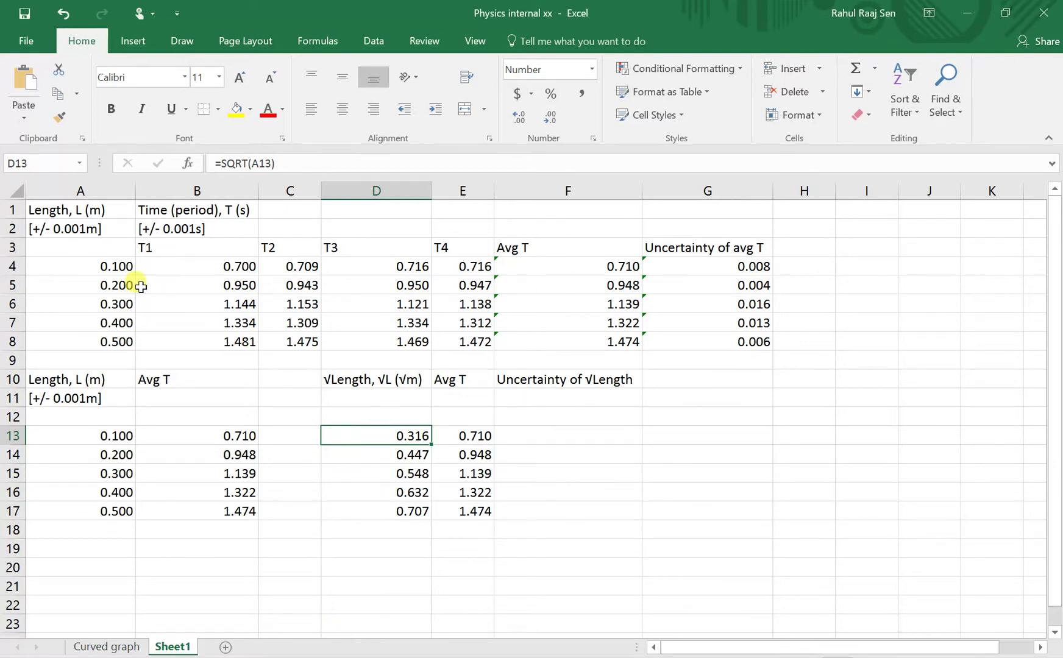
{"action": "left_click_drag", "start_coordinate": [95, 437], "coordinate": [95, 513]}
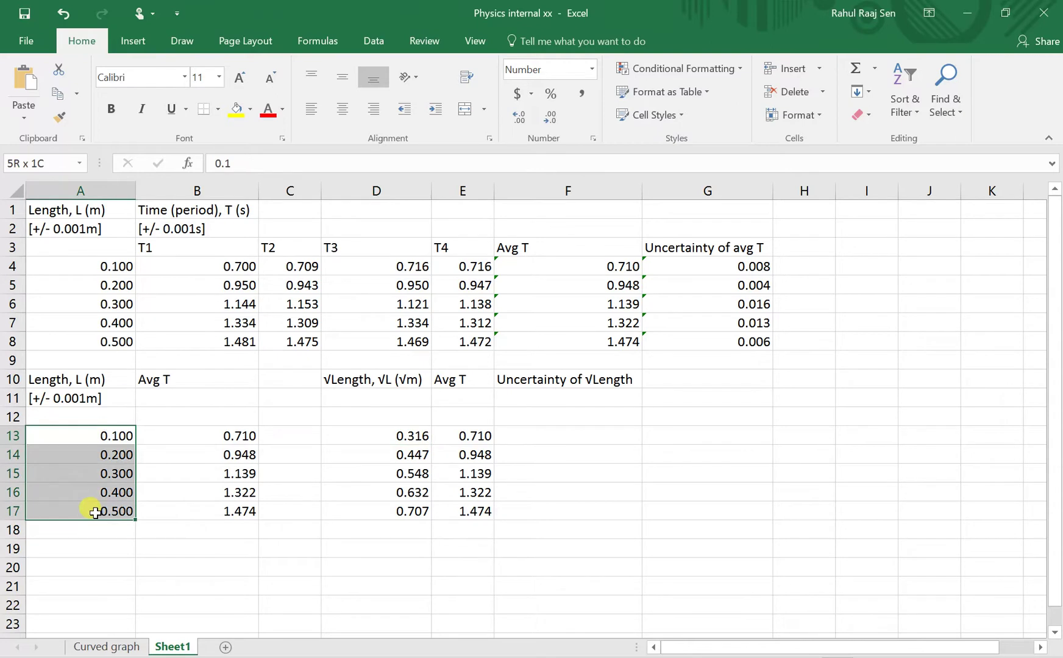
{"action": "left_click_drag", "start_coordinate": [106, 266], "coordinate": [107, 323]}
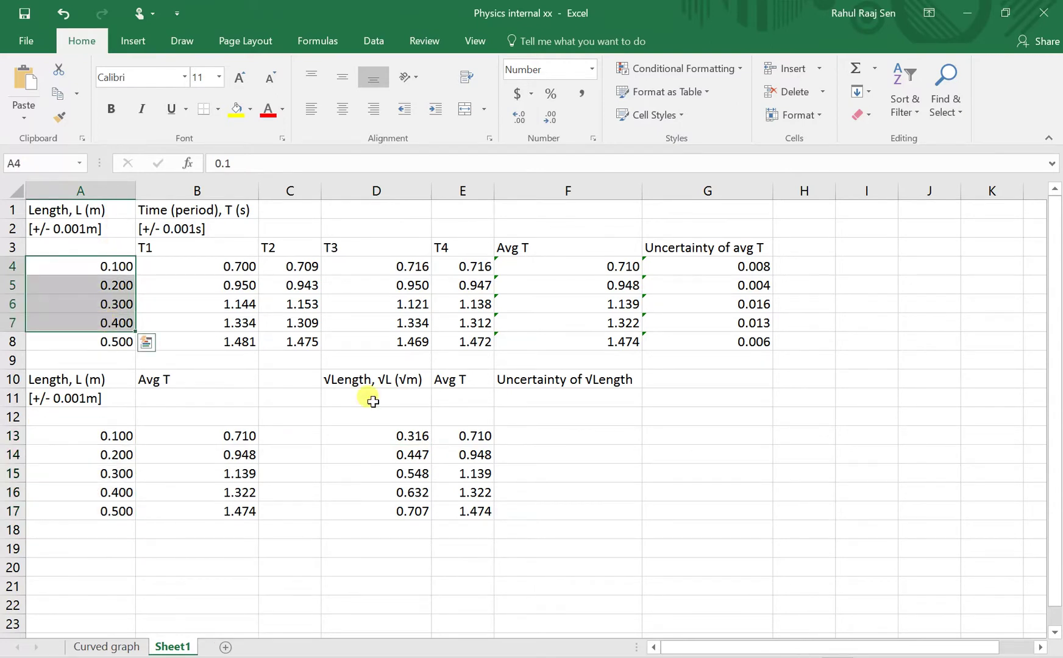
Start the uncertainty formula in F13 as the product of 0.001, 0.5 and D13.
{"action": "left_click", "coordinate": [557, 438]}
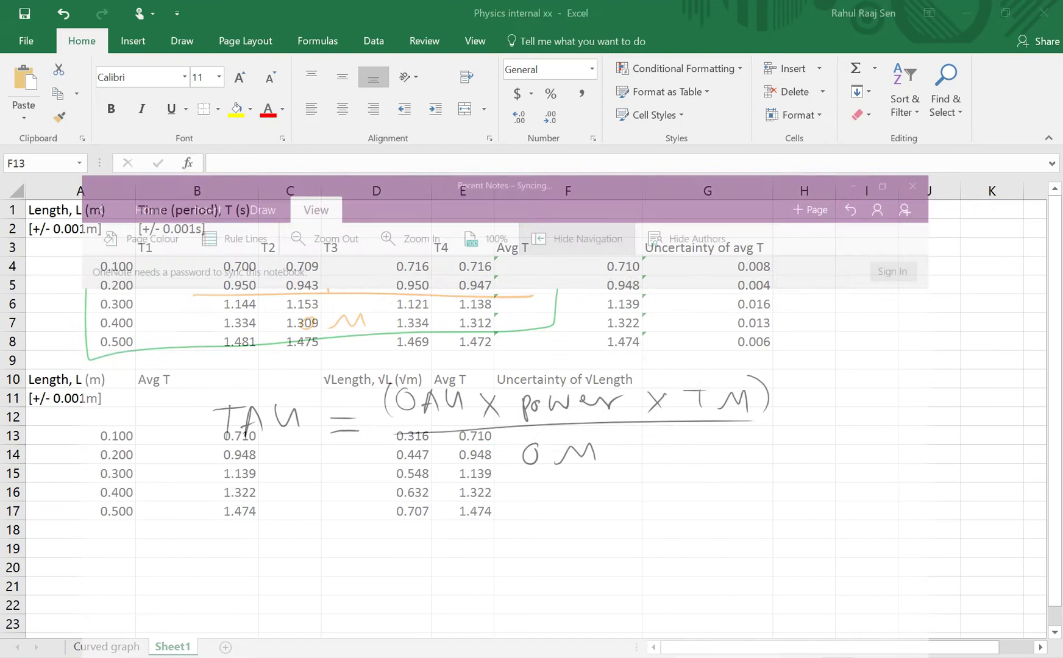
{"action": "type", "text": "=0.l00"}
{"action": "key", "text": "BackSpace"}
{"action": "key", "text": "BackSpace"}
{"action": "key", "text": "BackSpace"}
{"action": "type", "text": "001"}
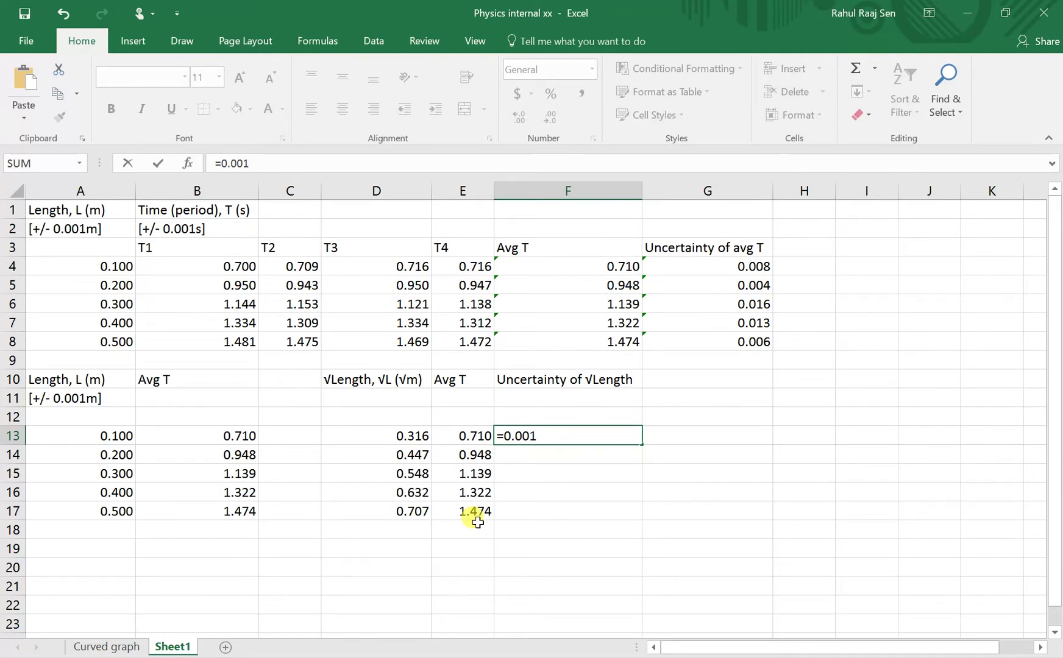
{"action": "type", "text": "*0.5*"}
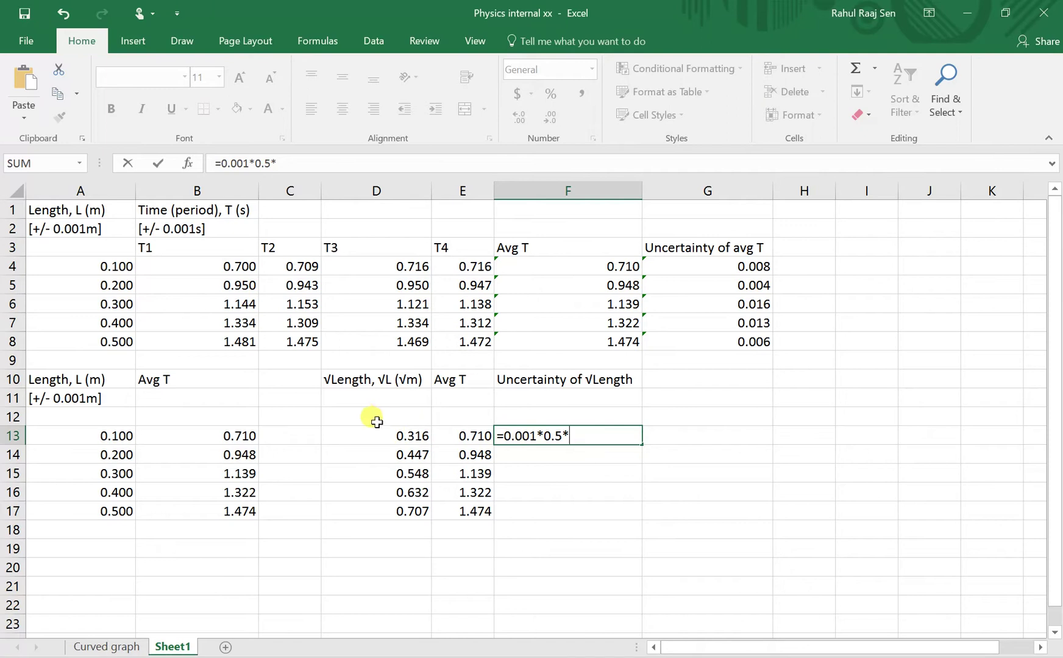
{"action": "left_click", "coordinate": [397, 437]}
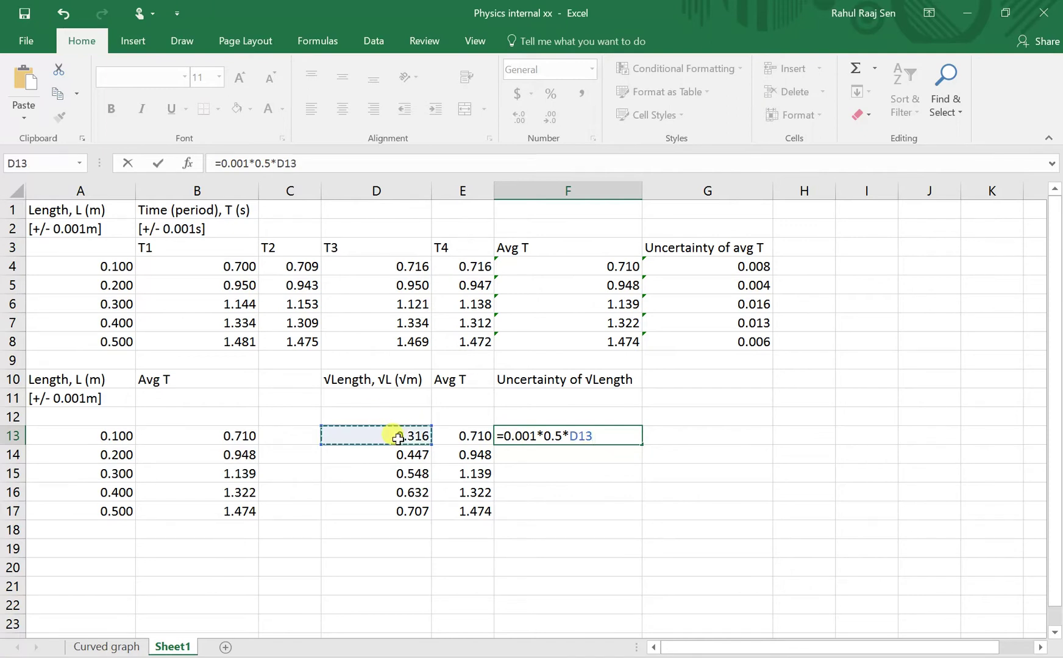
Enclose the F13 product in parentheses and divide it by A13, completing =(0.001*0.5*D13)/A13.
{"action": "type", "text": ")"}
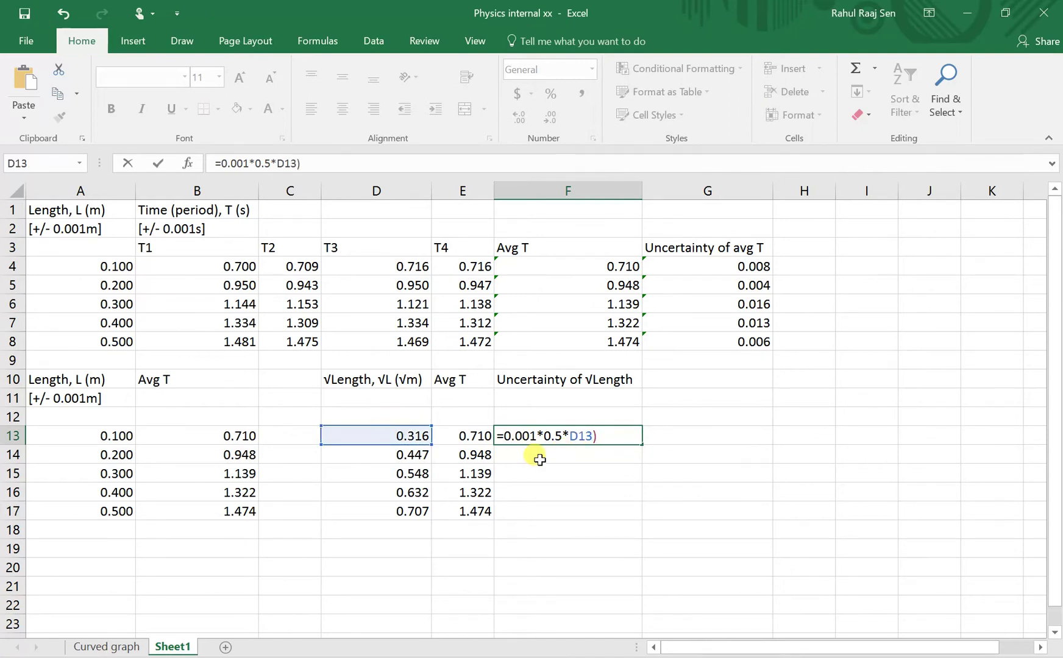
{"action": "left_click", "coordinate": [503, 437]}
{"action": "type", "text": "("}
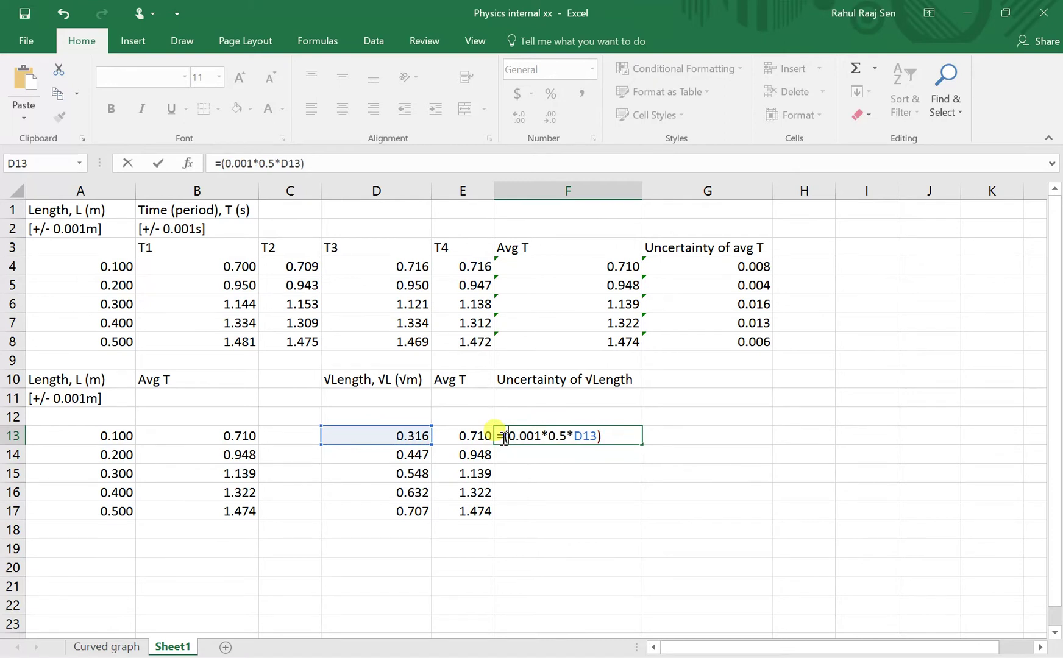
{"action": "type", "text": "/"}
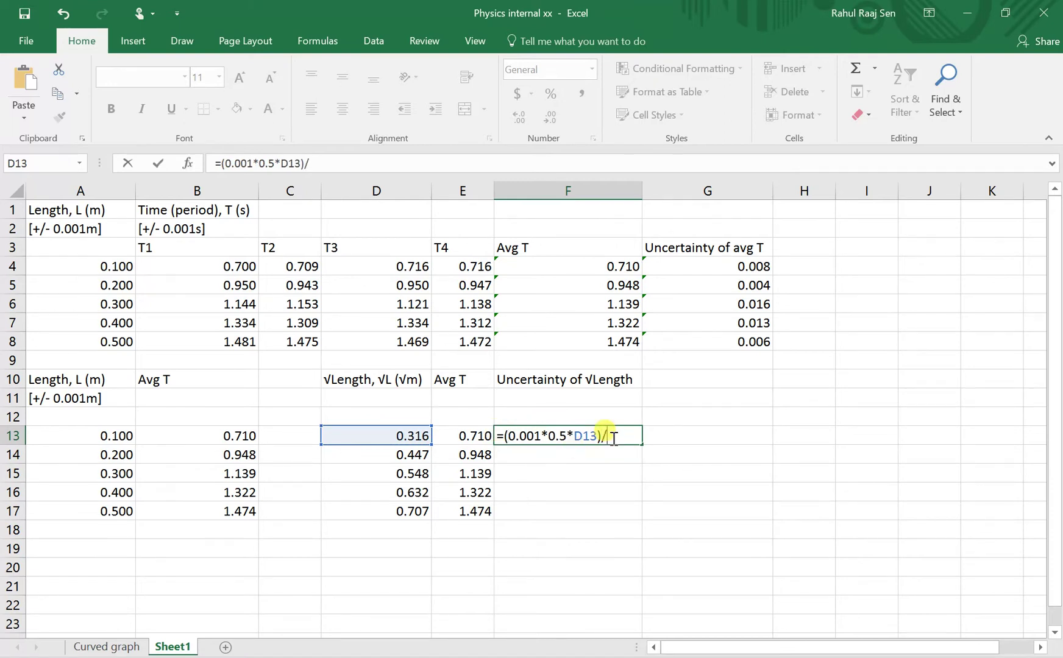
{"action": "left_click", "coordinate": [116, 436]}
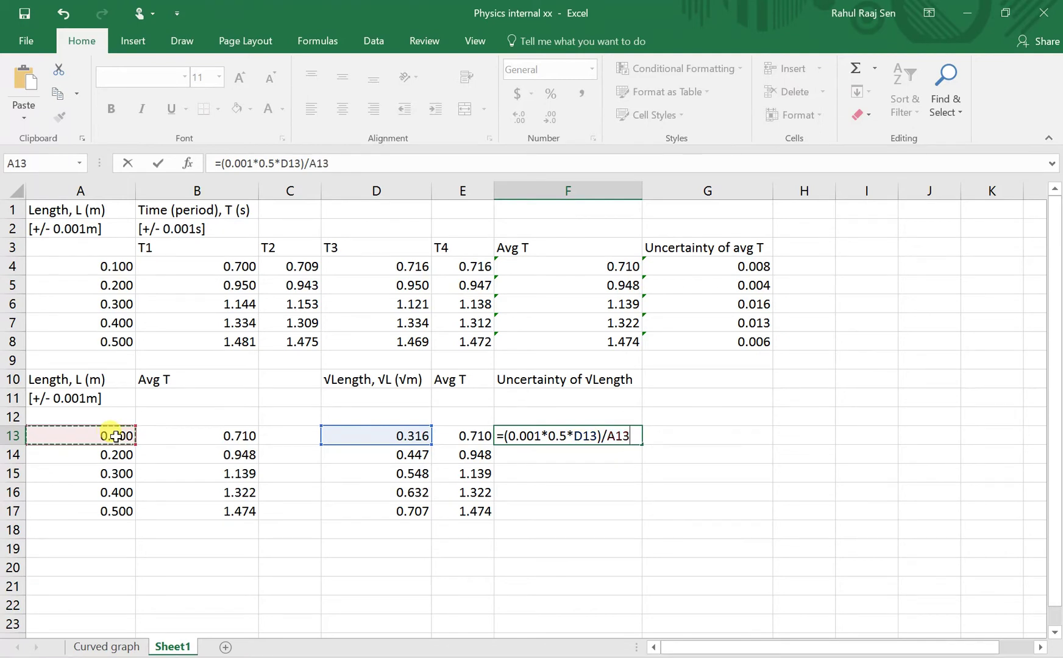
{"action": "key", "text": "Return"}
Fill the uncertainty formula from F13 down to F17.
{"action": "left_click", "coordinate": [586, 433]}
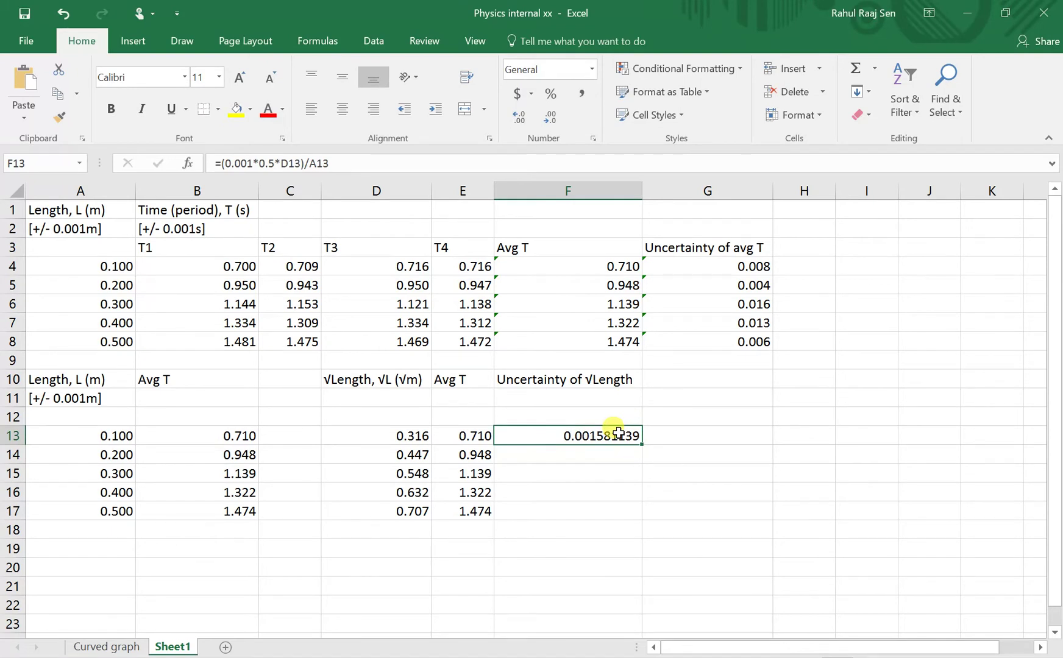
{"action": "left_click_drag", "start_coordinate": [642, 445], "coordinate": [634, 521]}
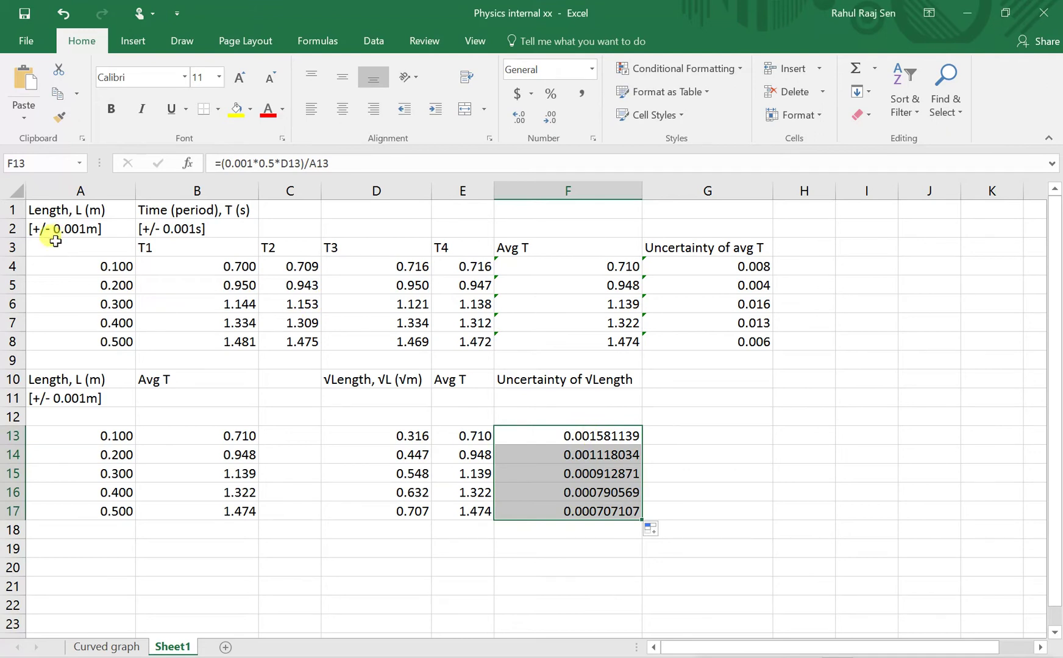
{"action": "left_click", "coordinate": [82, 226]}
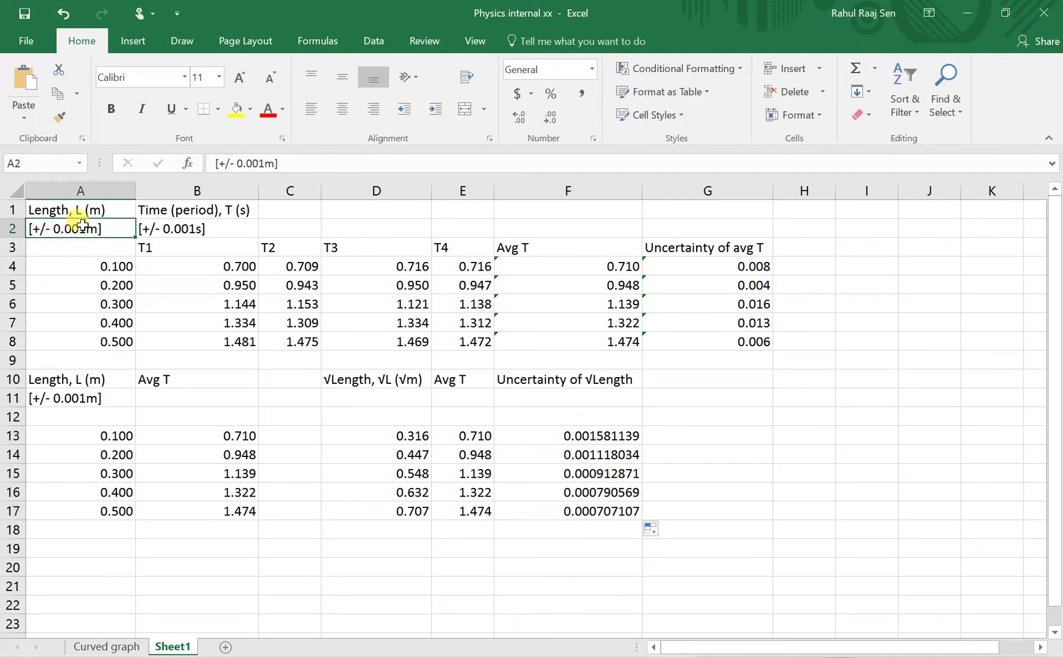
Format cell F13 as a Number with 3 decimal places.
{"action": "left_click", "coordinate": [561, 437]}
{"action": "right_click", "coordinate": [562, 436]}
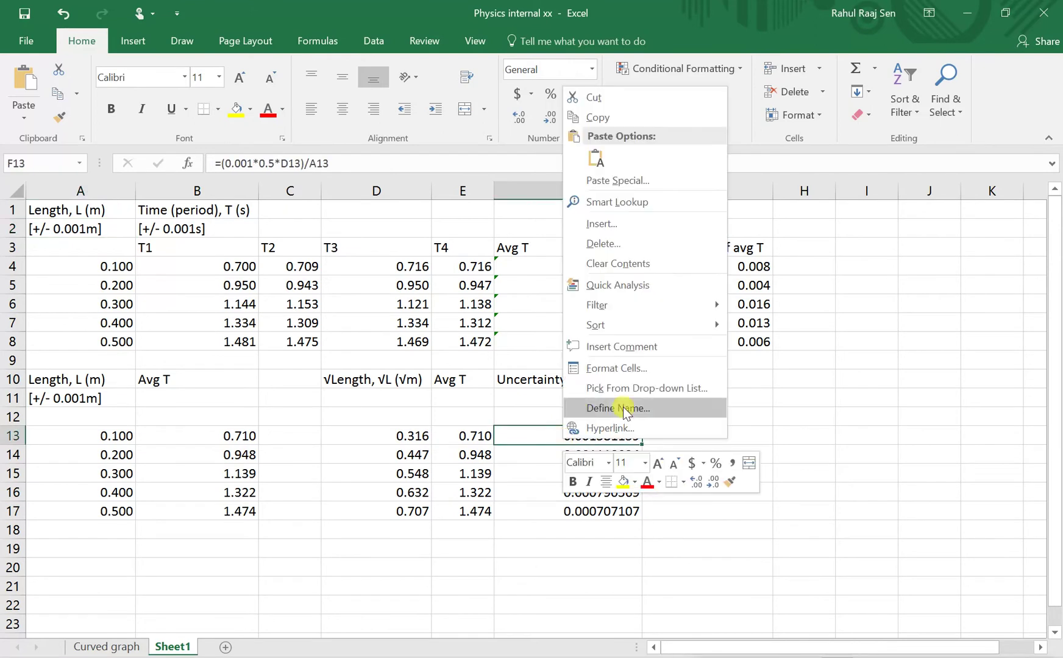
{"action": "key", "text": "Escape"}
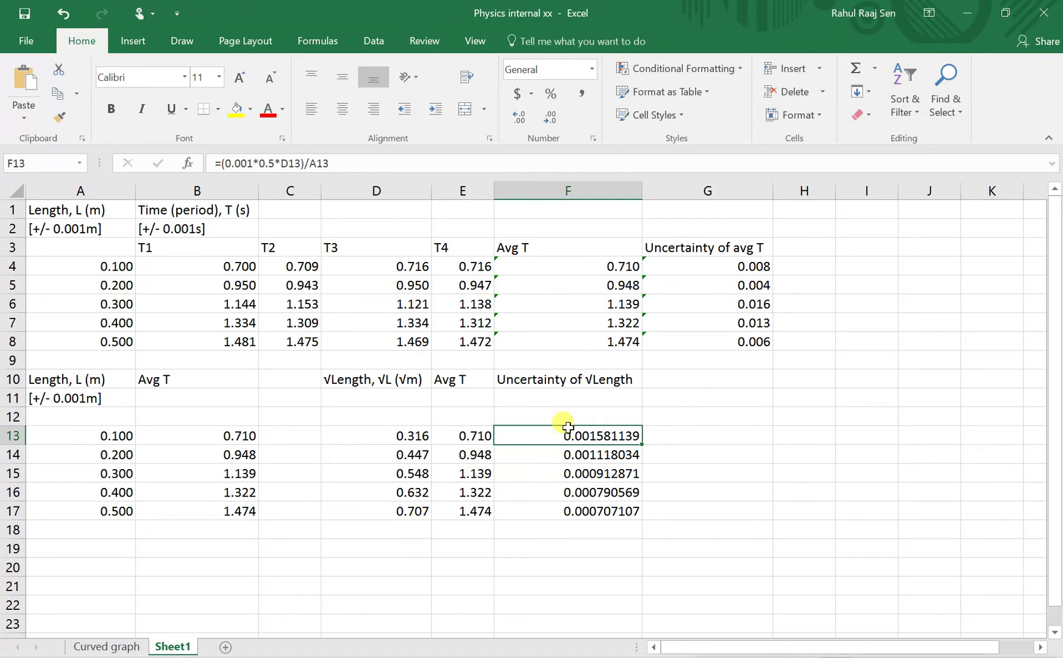
{"action": "key", "text": "ctrl+1"}
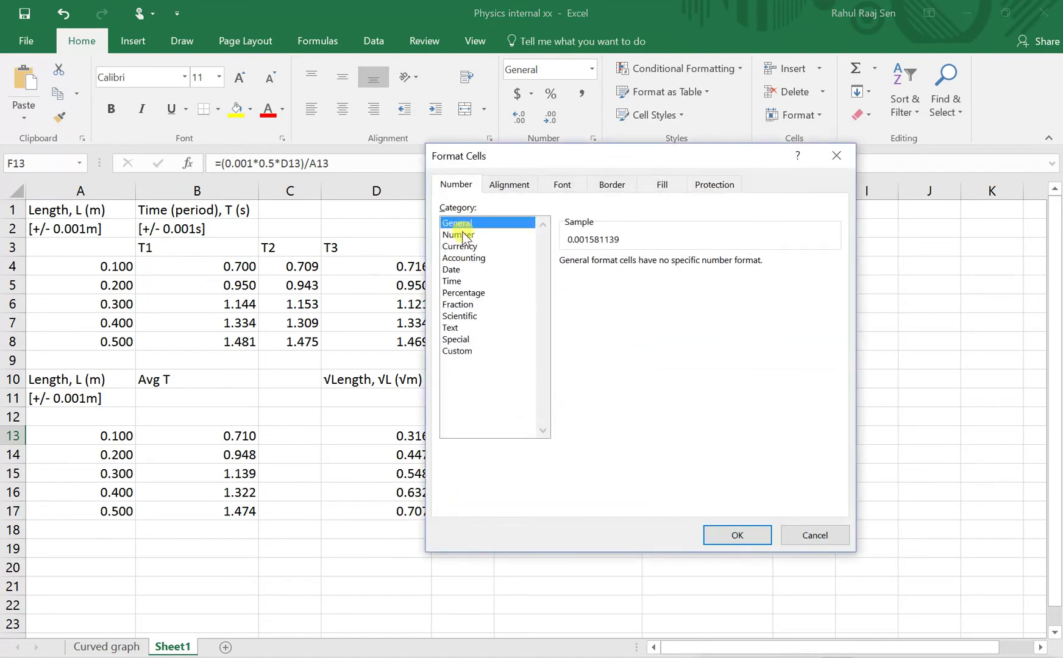
{"action": "left_click", "coordinate": [458, 234]}
{"action": "key", "text": "BackSpace"}
{"action": "type", "text": "3"}
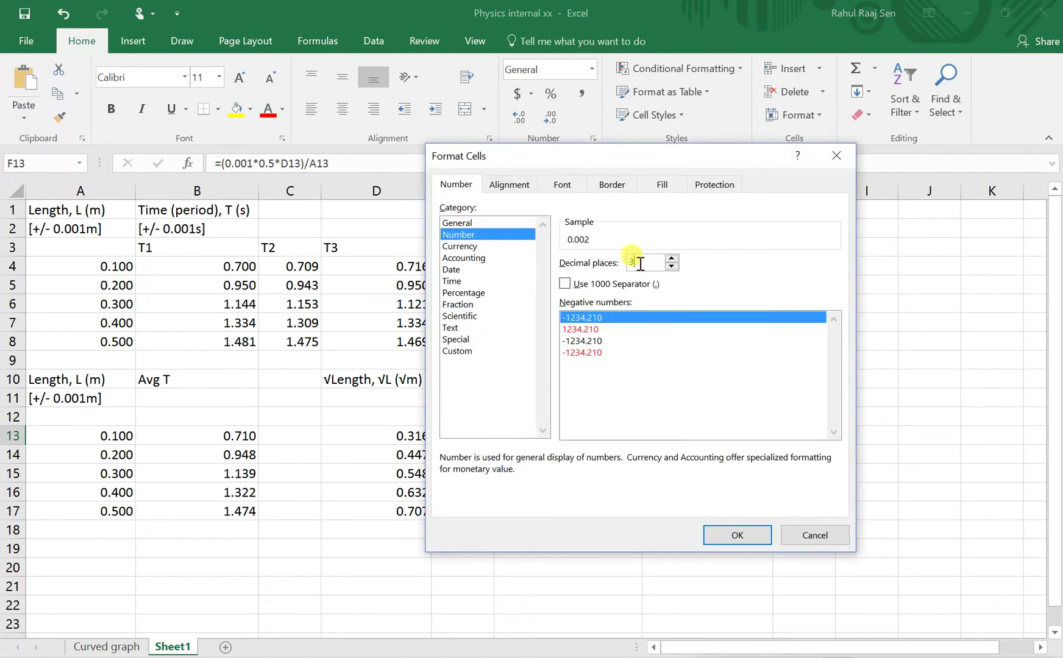
{"action": "left_click", "coordinate": [712, 535]}
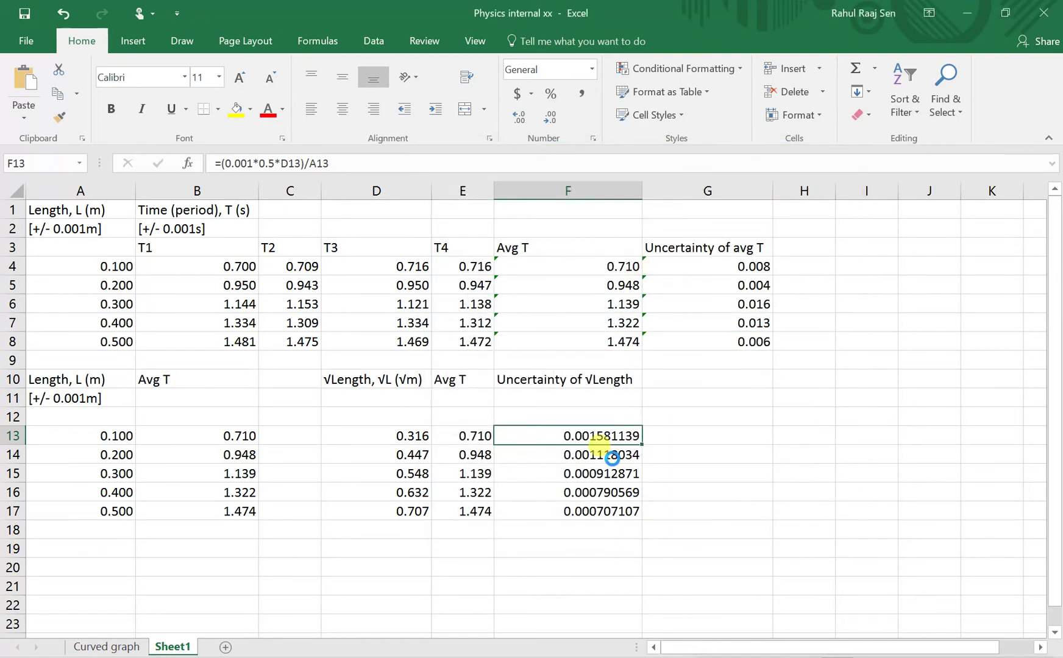
Format cell F14 as a Number with 3 decimal places.
{"action": "right_click", "coordinate": [607, 457]}
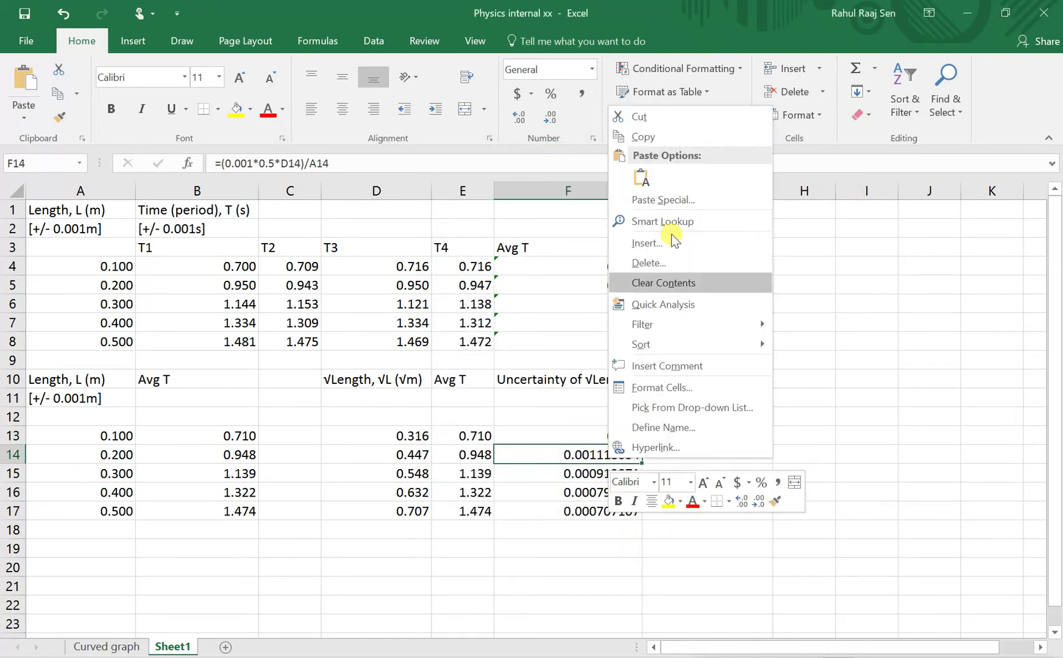
{"action": "left_click", "coordinate": [651, 386]}
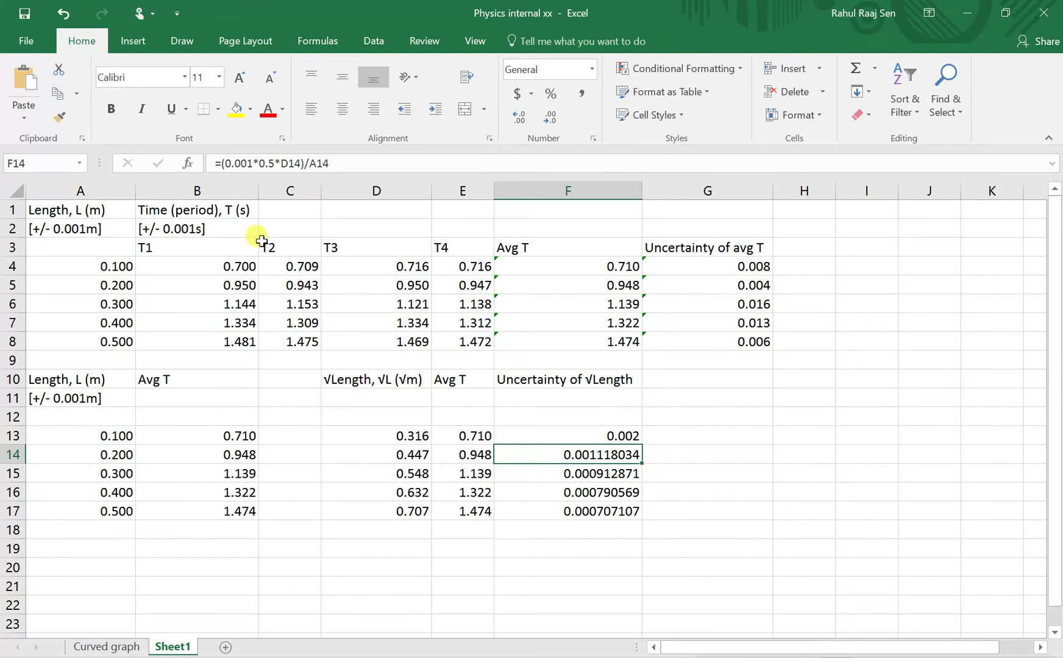
{"action": "left_click", "coordinate": [475, 258]}
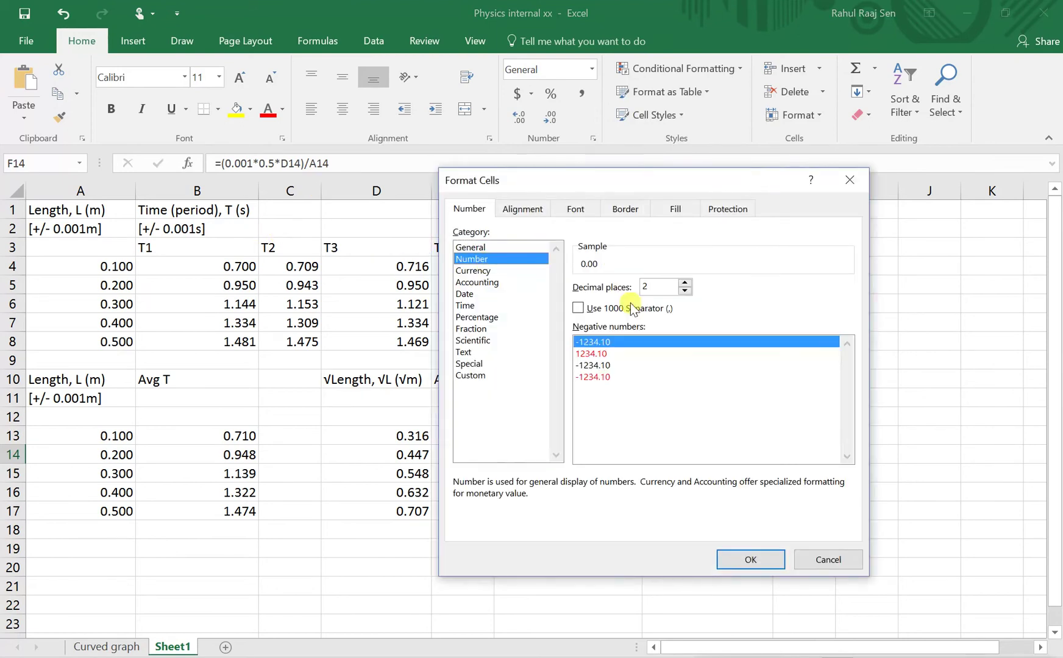
{"action": "type", "text": "3"}
{"action": "left_click", "coordinate": [752, 559]}
Format cell F15 as a Number with 3 decimal places.
{"action": "left_click", "coordinate": [604, 474]}
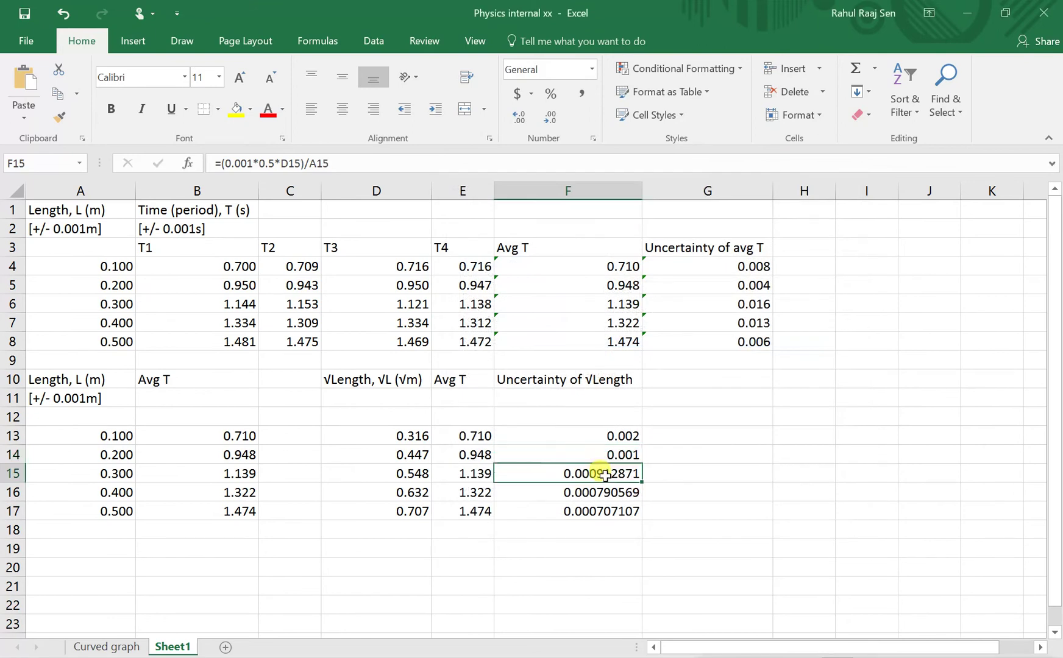
{"action": "right_click", "coordinate": [605, 478]}
{"action": "left_click", "coordinate": [671, 406]}
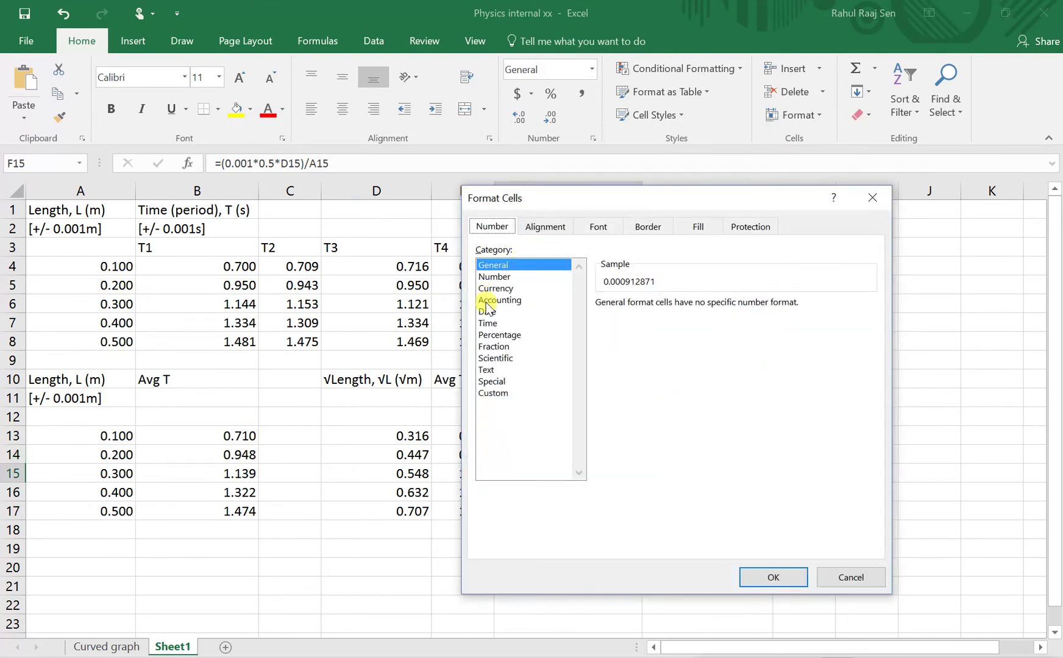
{"action": "left_click", "coordinate": [507, 277]}
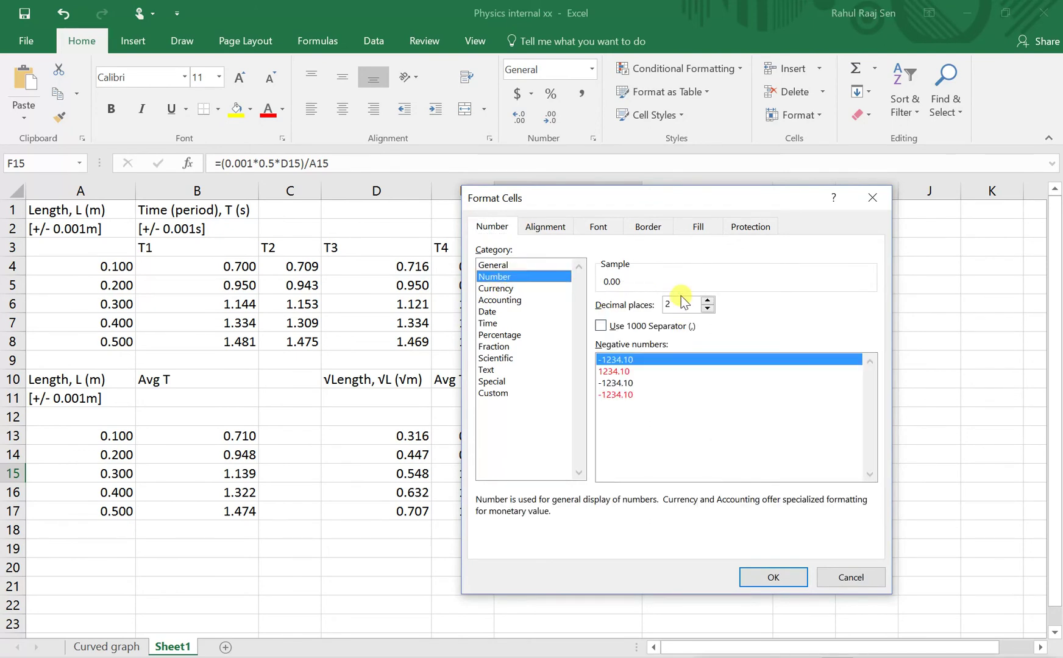
{"action": "left_click_drag", "start_coordinate": [677, 303], "coordinate": [642, 308]}
{"action": "type", "text": "3"}
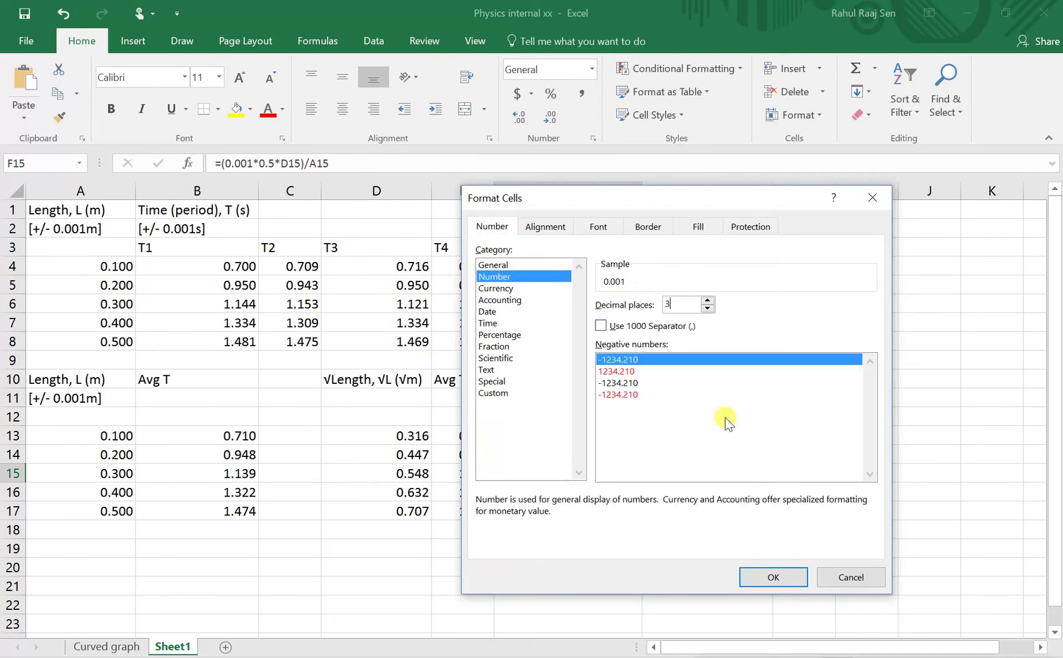
{"action": "left_click", "coordinate": [769, 578]}
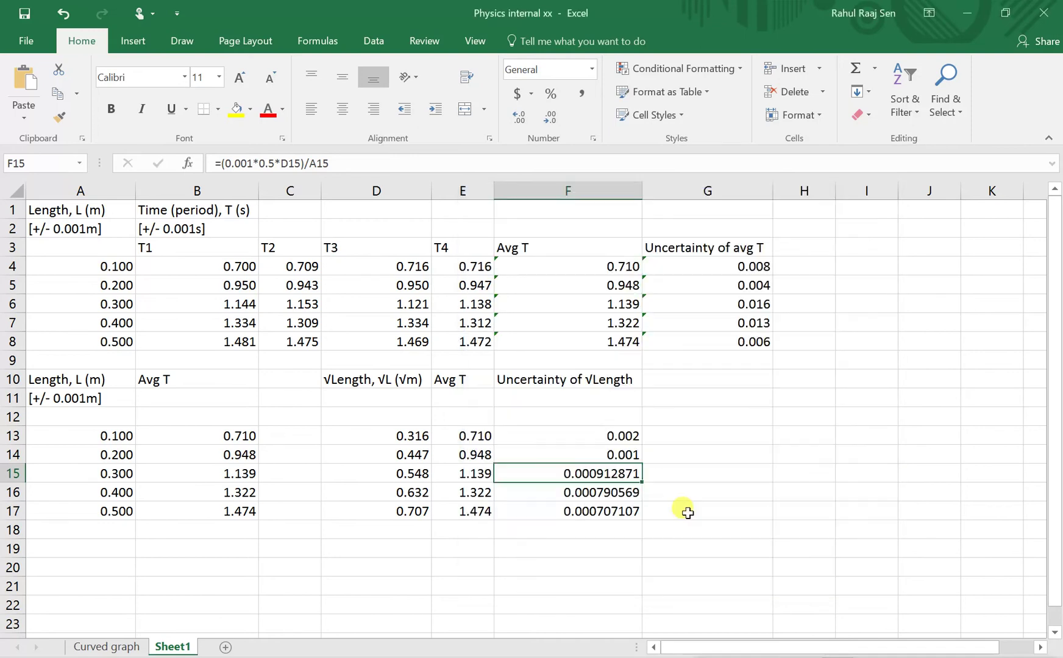
Format cell F16 as a Number with 3 decimal places.
{"action": "left_click", "coordinate": [618, 492]}
{"action": "right_click", "coordinate": [618, 491]}
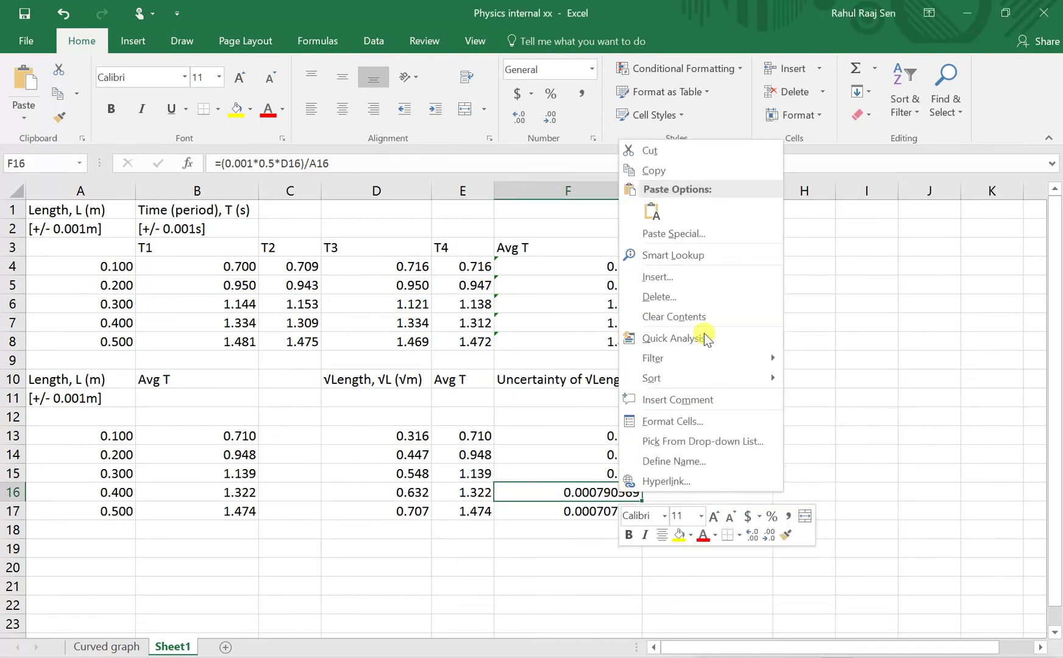
{"action": "left_click", "coordinate": [685, 428]}
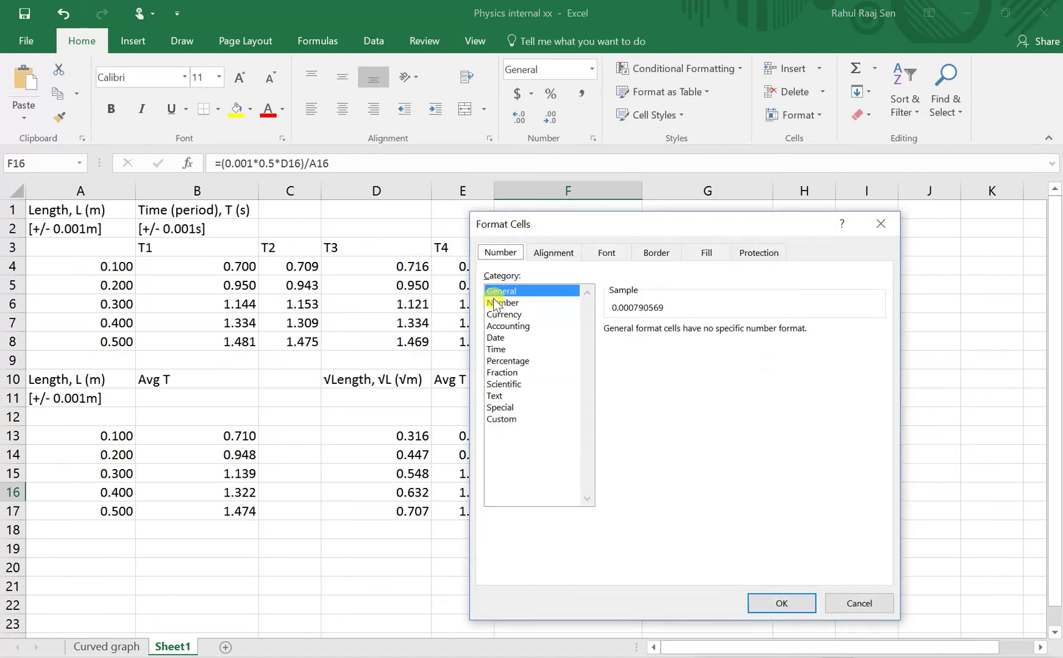
{"action": "left_click", "coordinate": [496, 302]}
{"action": "double_click", "coordinate": [675, 330]}
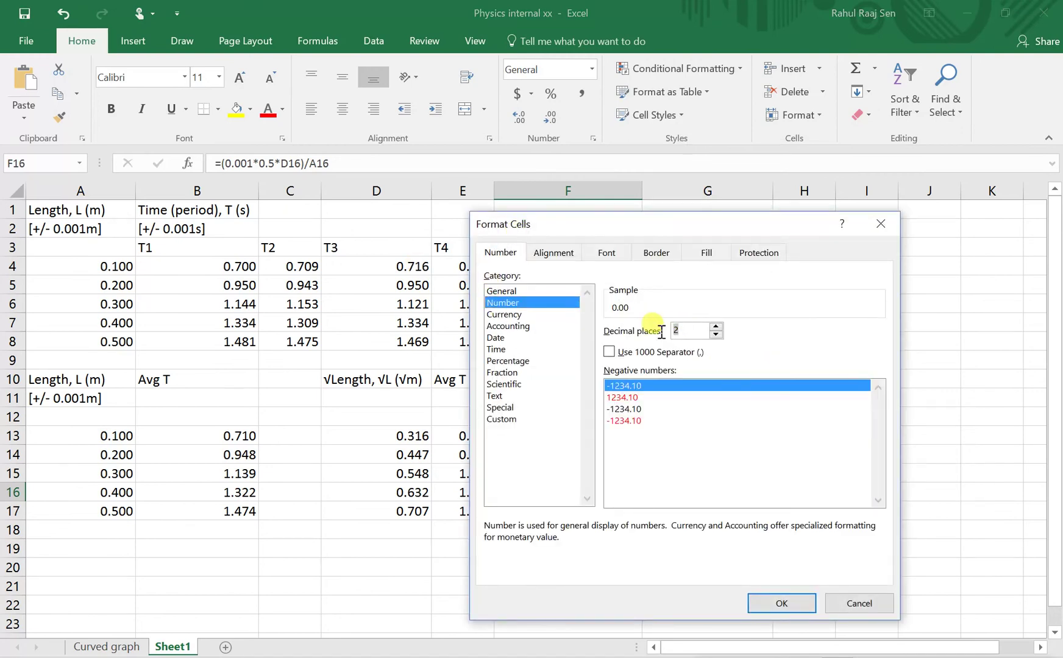
{"action": "type", "text": "3"}
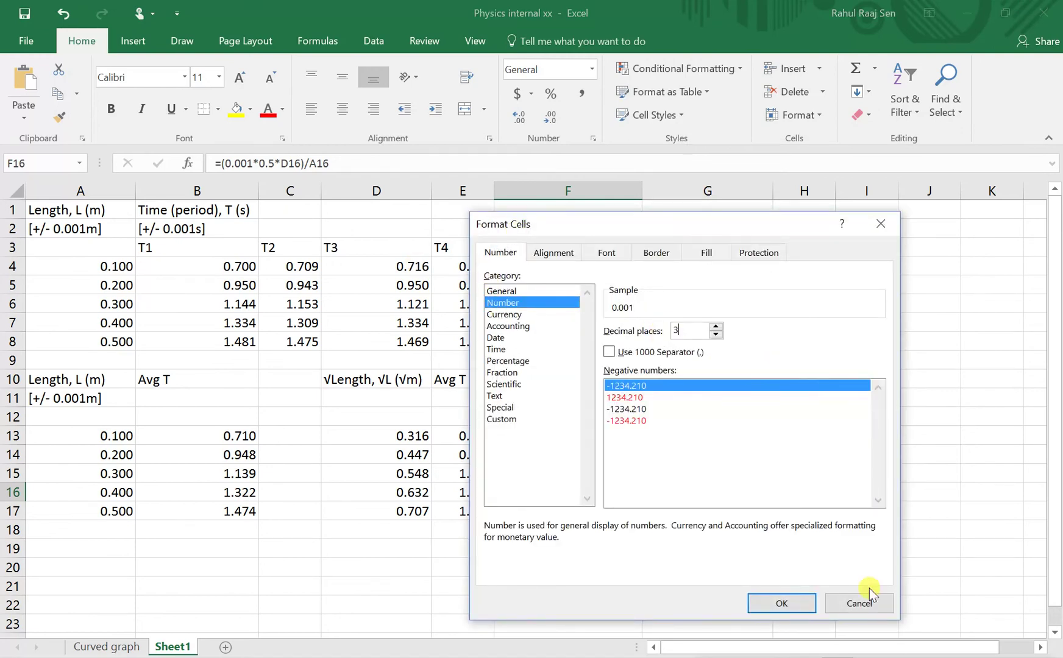
{"action": "left_click", "coordinate": [786, 609]}
Format cell F17 as a Number with 3 decimal places.
{"action": "left_click", "coordinate": [617, 513]}
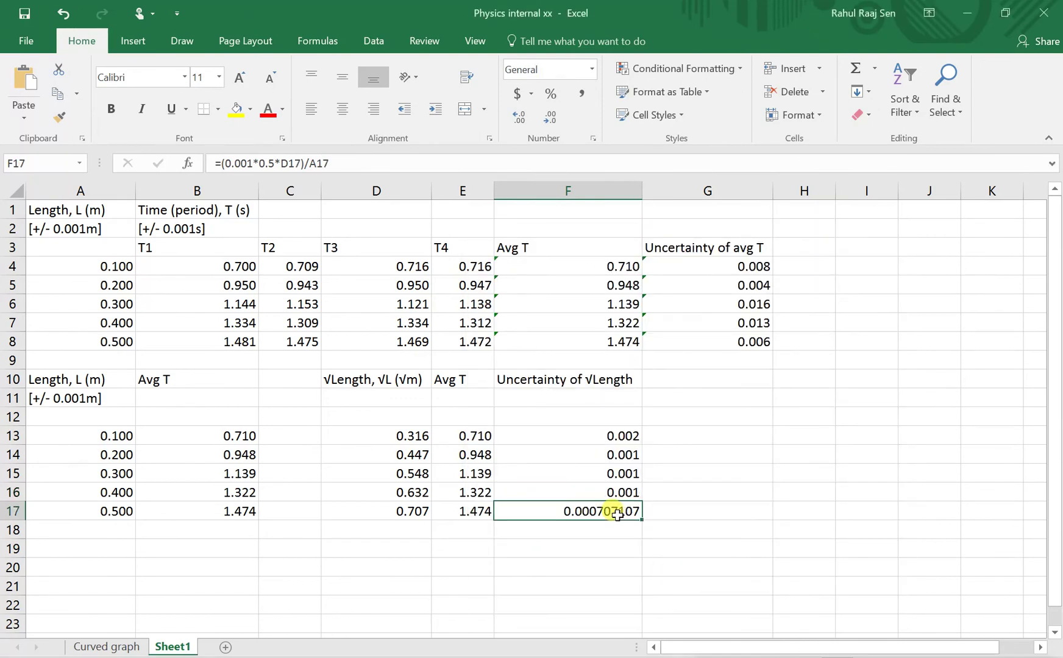
{"action": "right_click", "coordinate": [618, 513]}
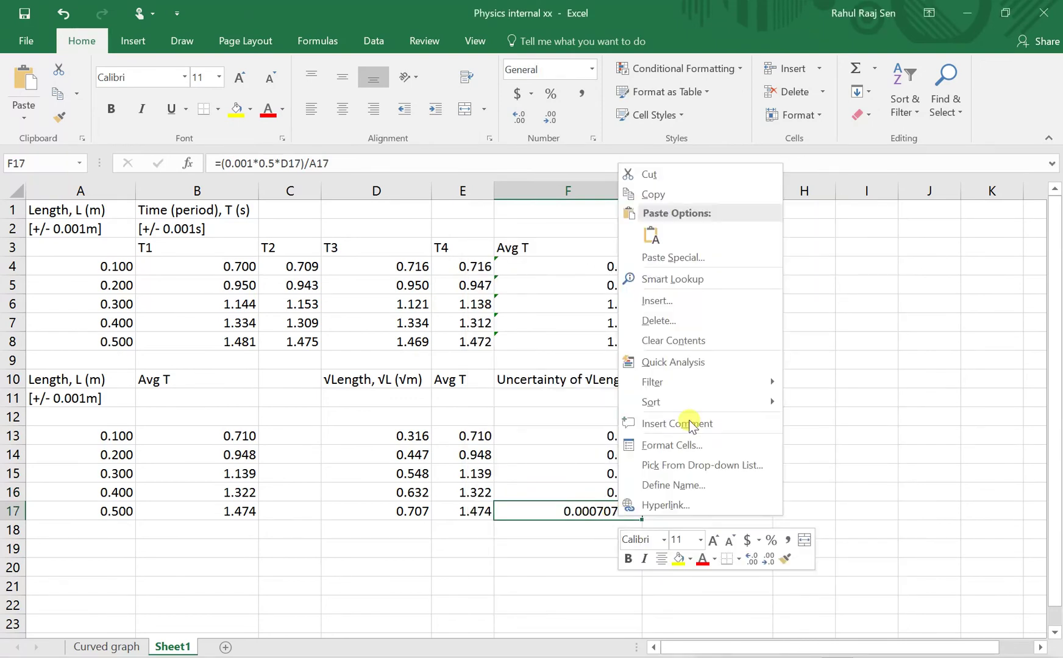
{"action": "key", "text": "Escape"}
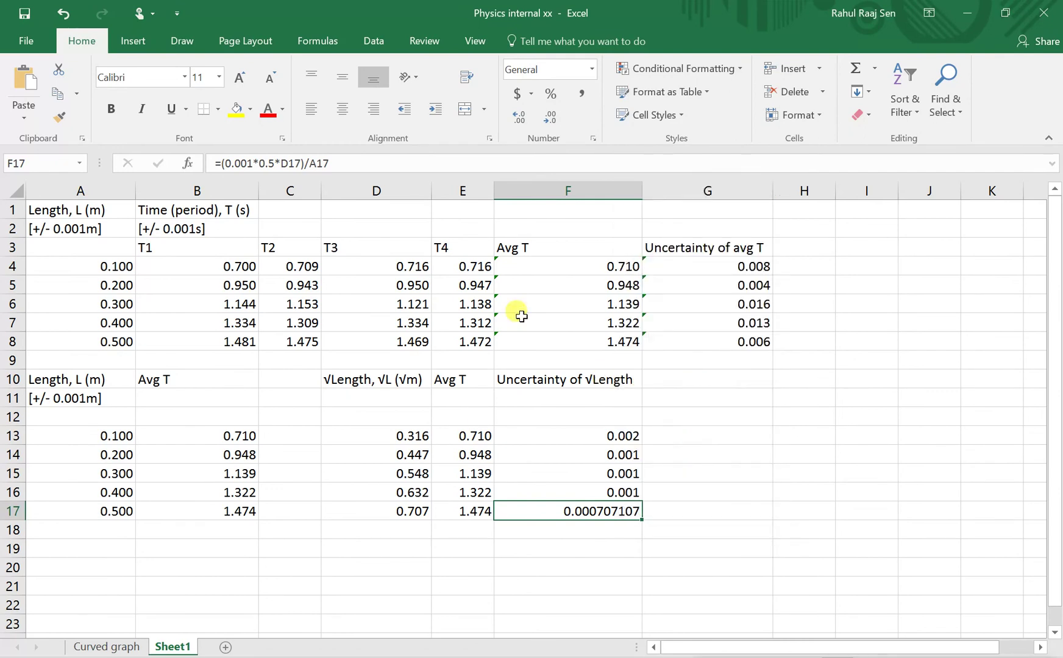
{"action": "key", "text": "ctrl+1"}
{"action": "left_click", "coordinate": [532, 332]}
{"action": "left_click", "coordinate": [531, 320]}
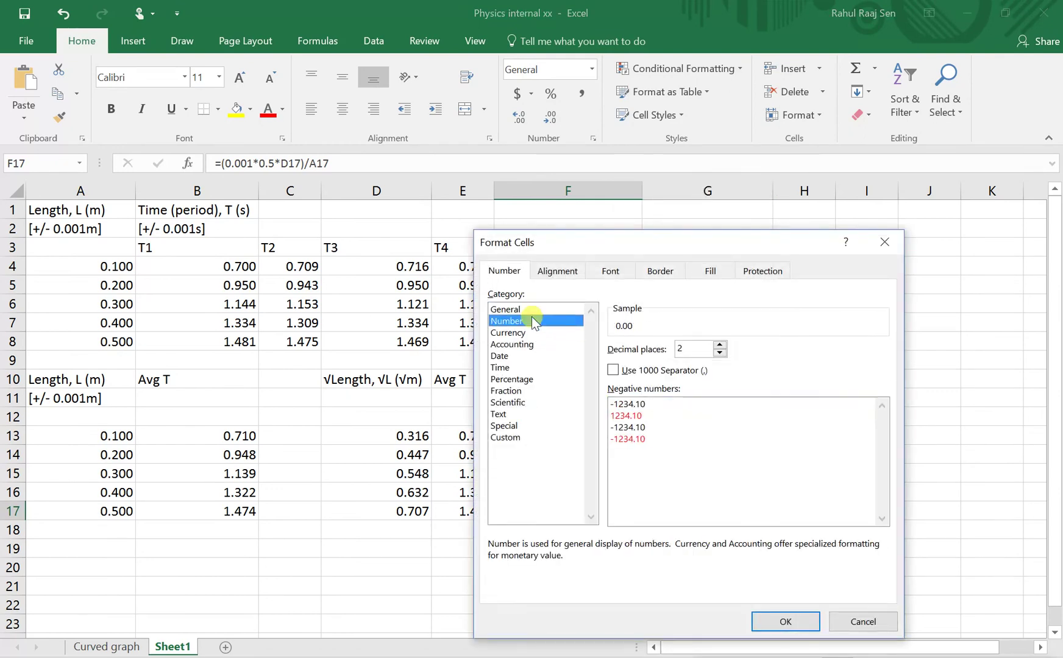
{"action": "type", "text": "3"}
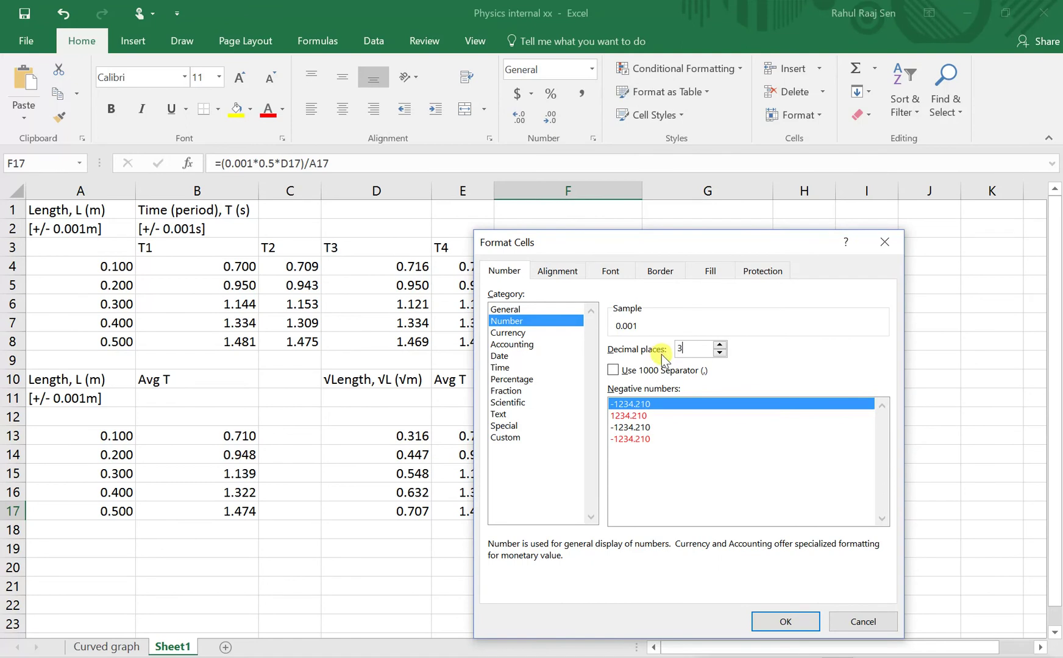
{"action": "left_click", "coordinate": [802, 619]}
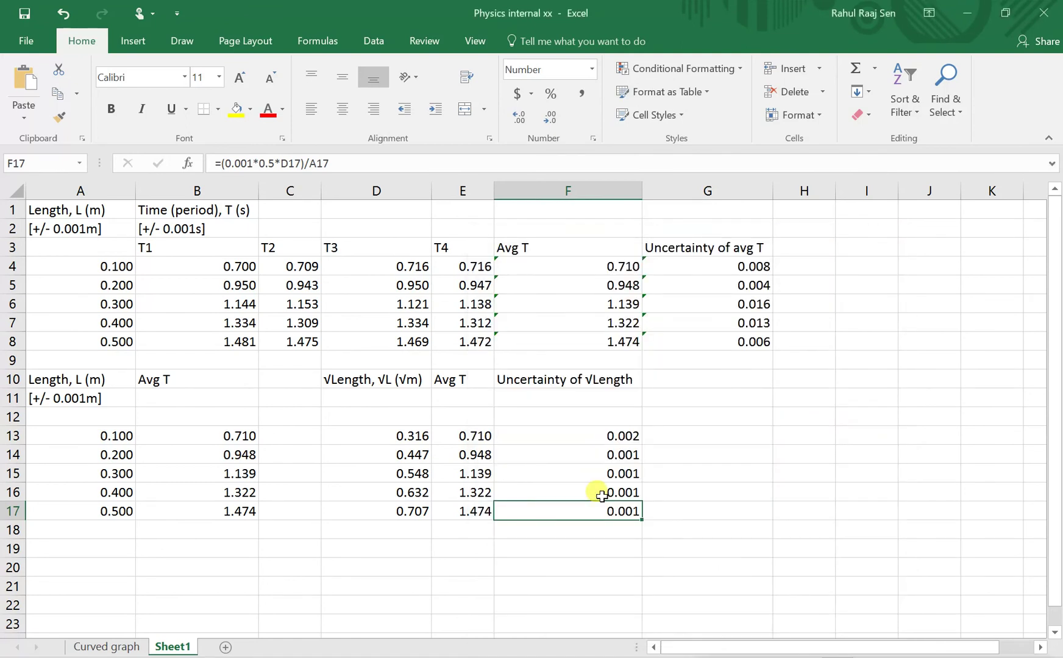
{"action": "left_click", "coordinate": [623, 431]}
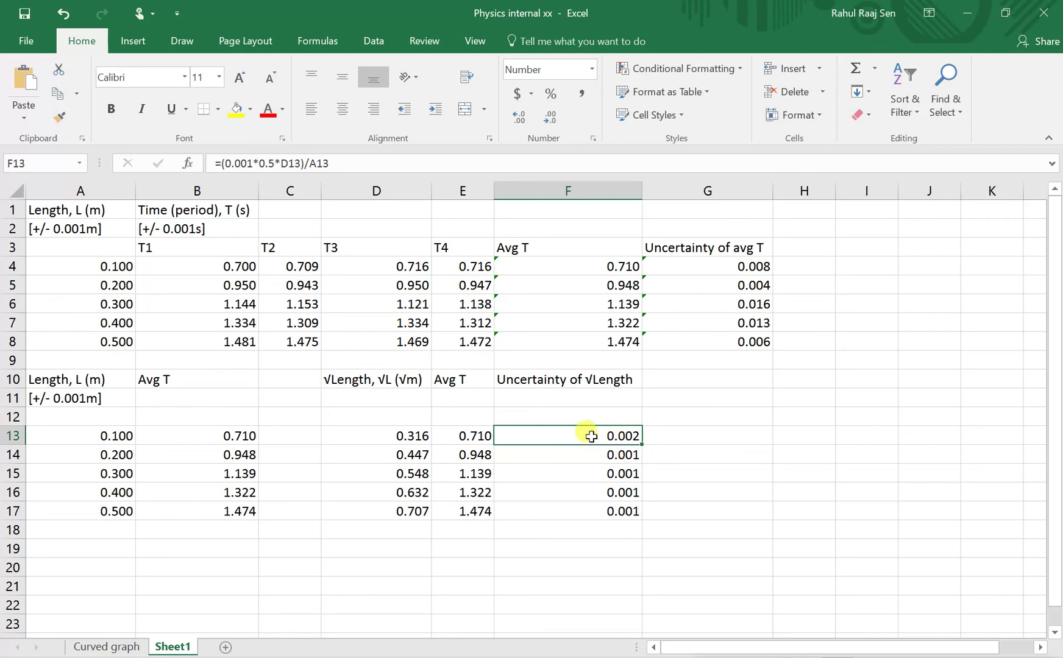
{"action": "left_click_drag", "start_coordinate": [592, 437], "coordinate": [640, 462]}
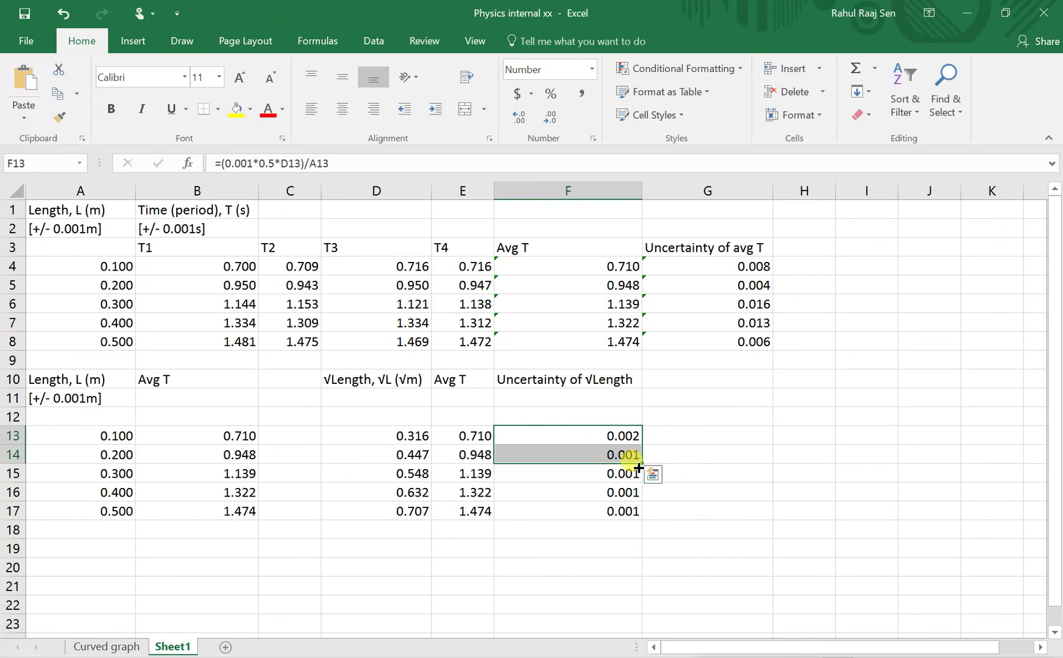
{"action": "left_click", "coordinate": [696, 456]}
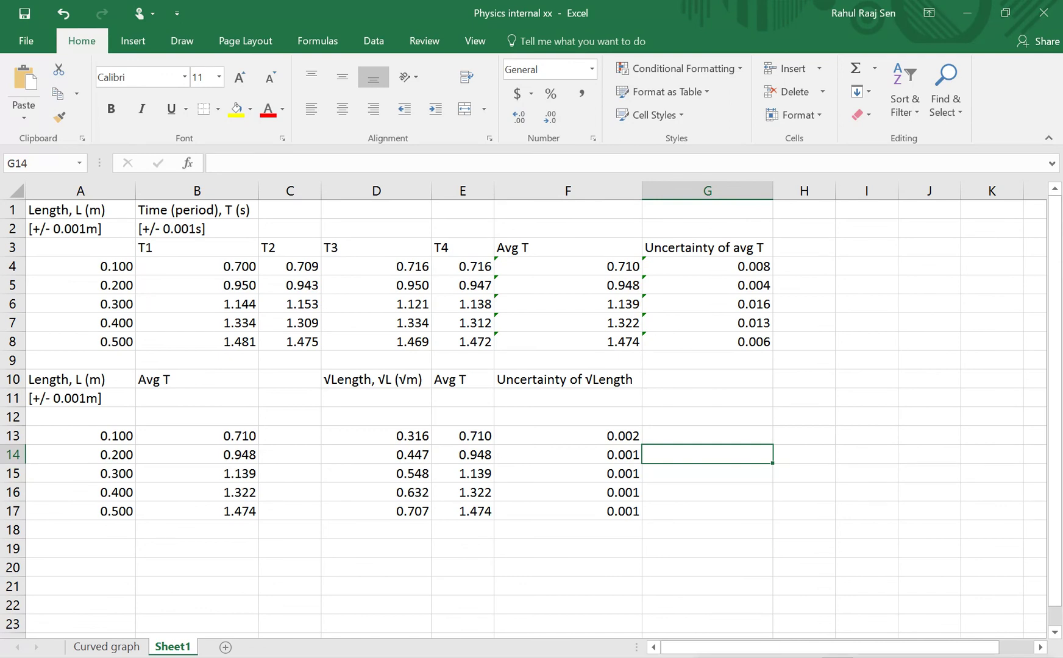
{"action": "mouse_move", "coordinate": [756, 645]}
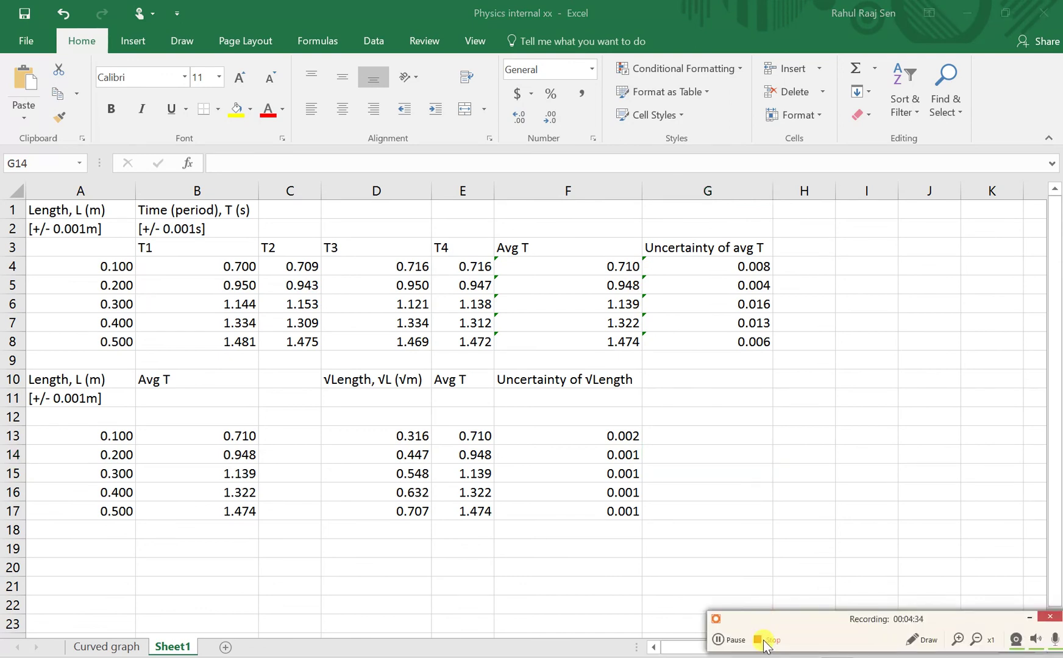